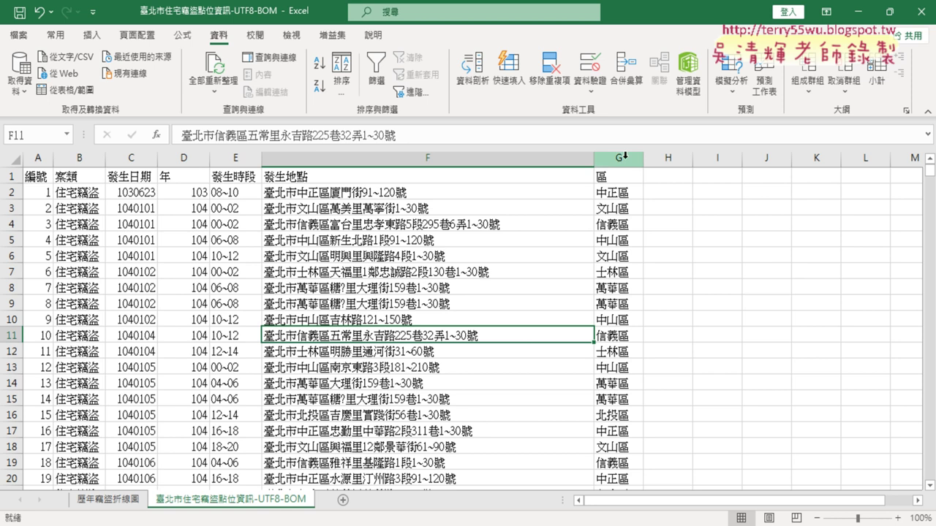
# Insert a PivotTable from the burglary range A1:G3681 onto a new worksheet.
pyautogui.click(624, 156)
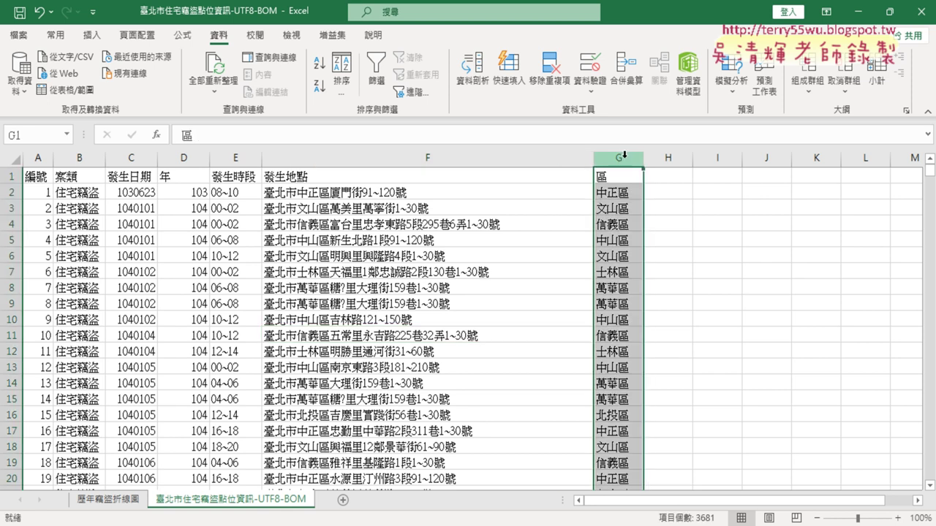
pyautogui.click(343, 281)
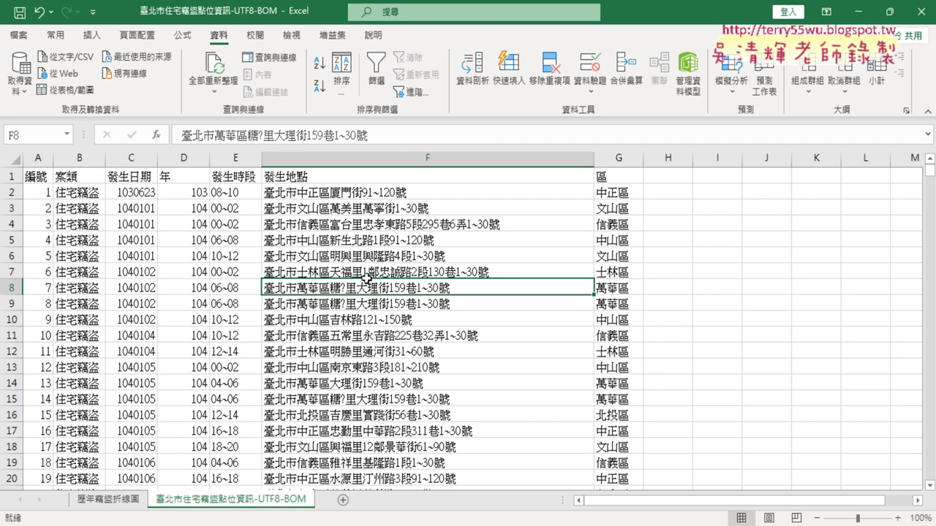
pyautogui.click(90, 37)
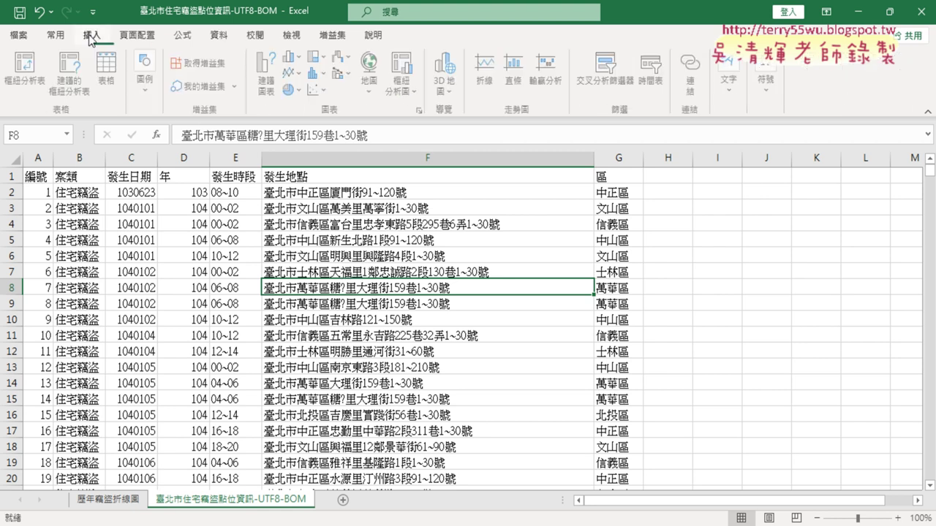
pyautogui.click(27, 75)
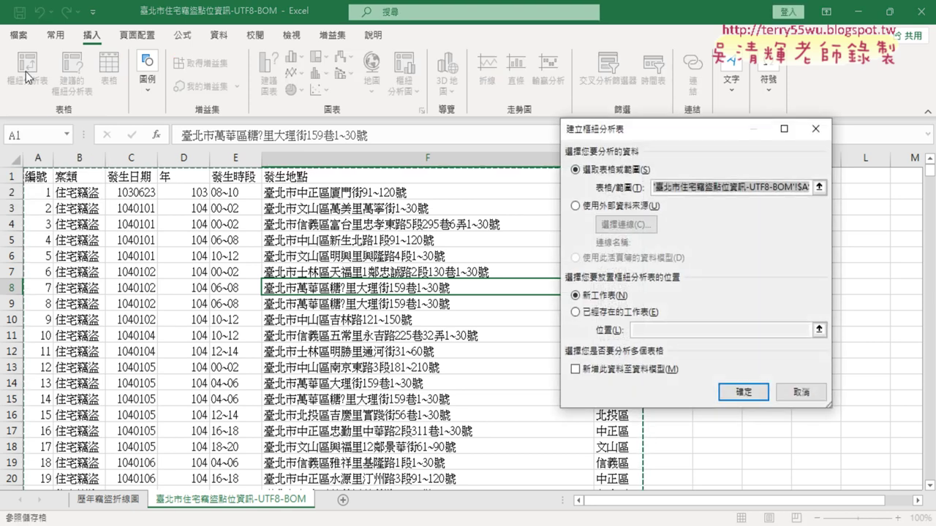
pyautogui.moveTo(657, 139); pyautogui.dragTo(233, 224)
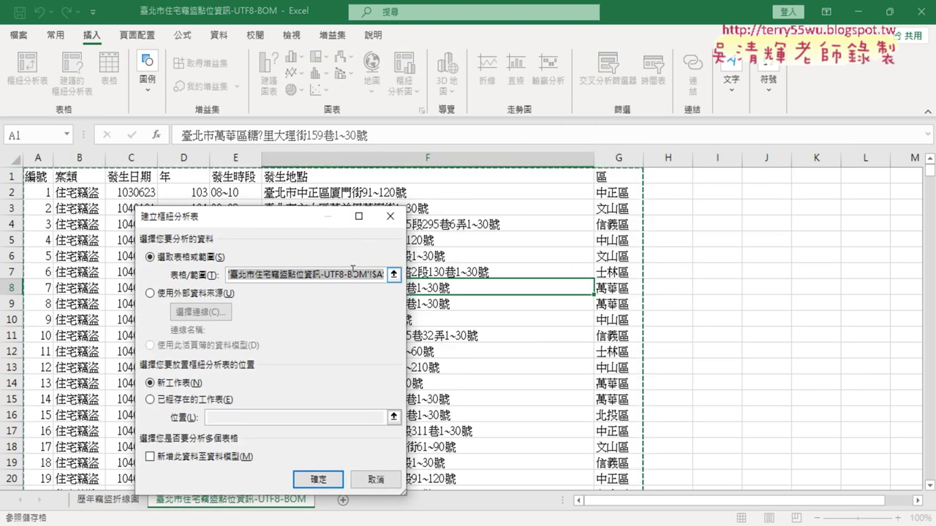
pyautogui.click(381, 274)
pyautogui.click(331, 481)
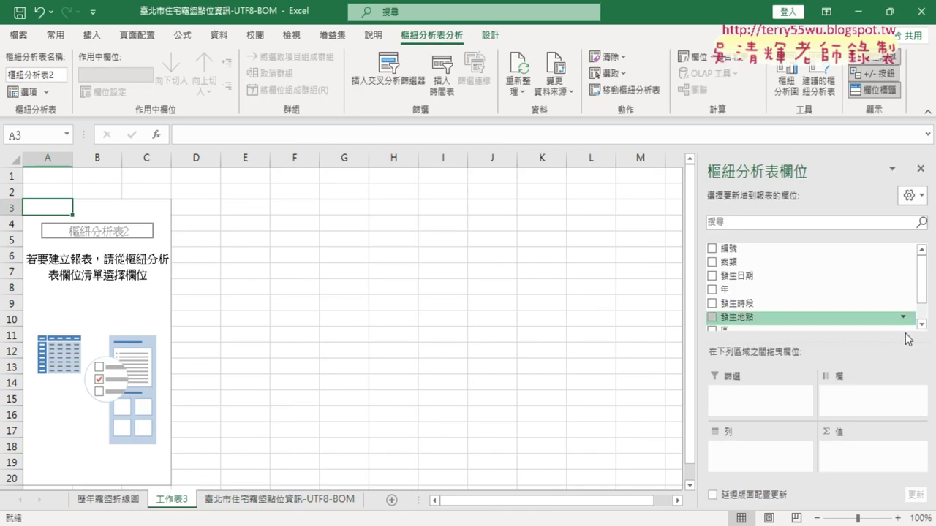
# Place the 區 field in Rows and in Values to count records per district.
pyautogui.scroll(-2, 864, 309)
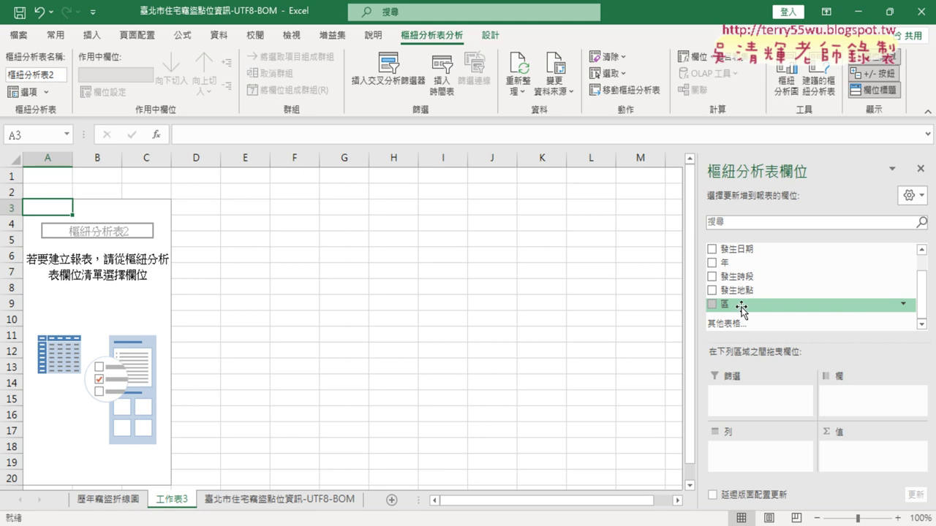
pyautogui.moveTo(741, 306); pyautogui.dragTo(746, 447)
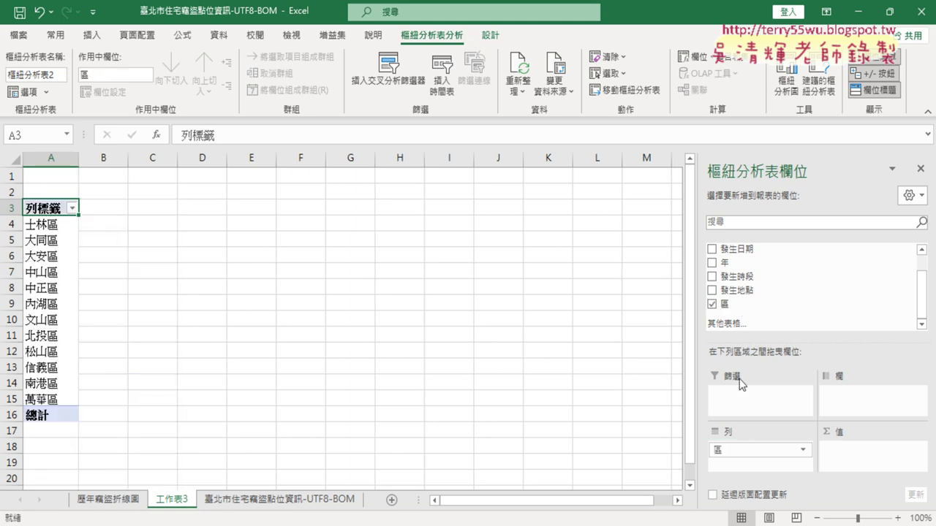
pyautogui.moveTo(742, 309); pyautogui.dragTo(854, 453)
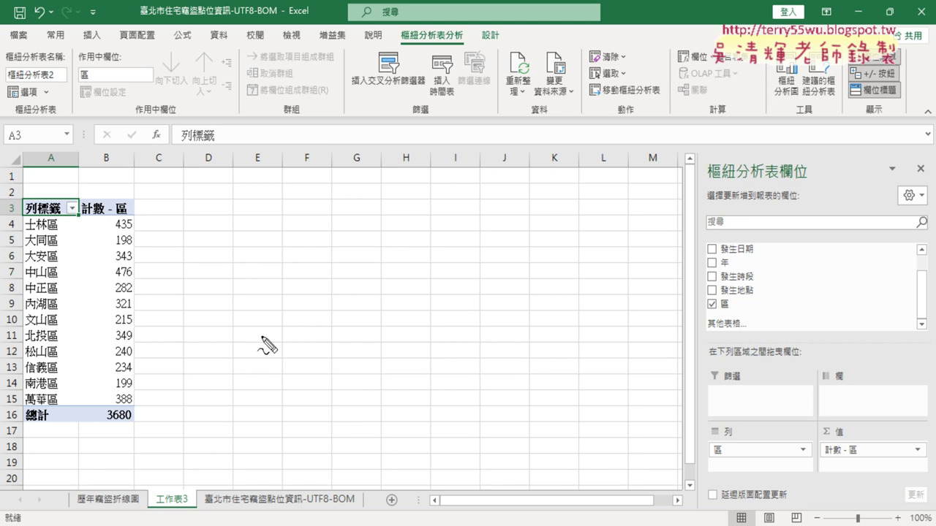
pyautogui.moveTo(860, 469)
pyautogui.mouseDown()
pyautogui.moveTo(834, 467)
pyautogui.moveTo(841, 460)
pyautogui.mouseUp()
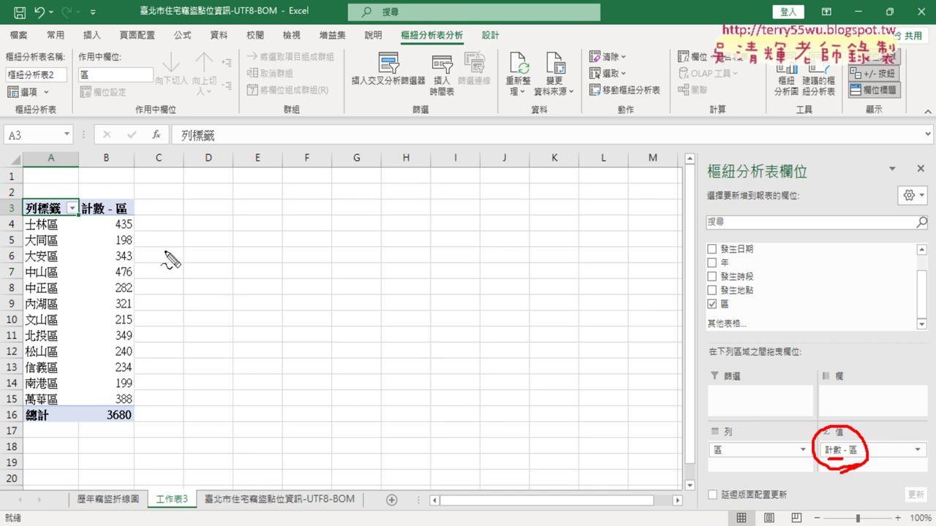
# Sort the district counts Z→A so 中山區 at 476 tops the list.
pyautogui.press('Escape')
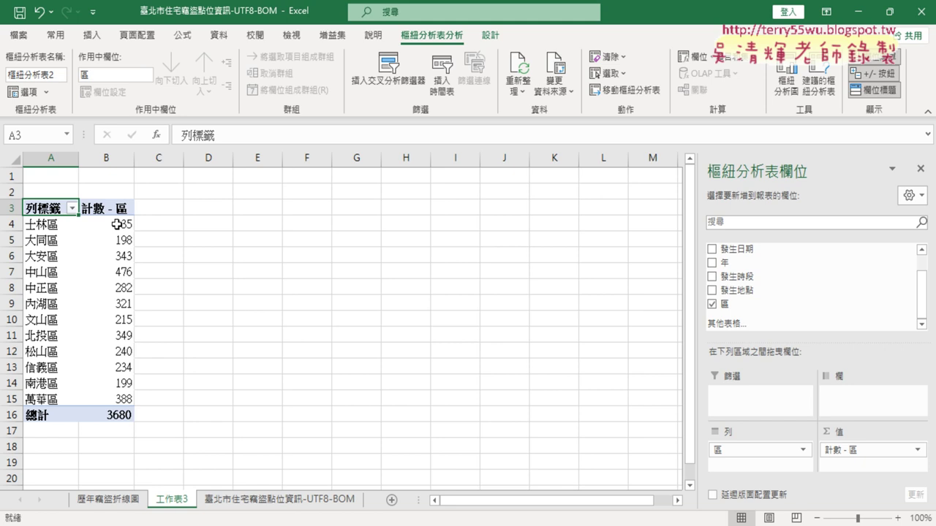
pyautogui.click(121, 224)
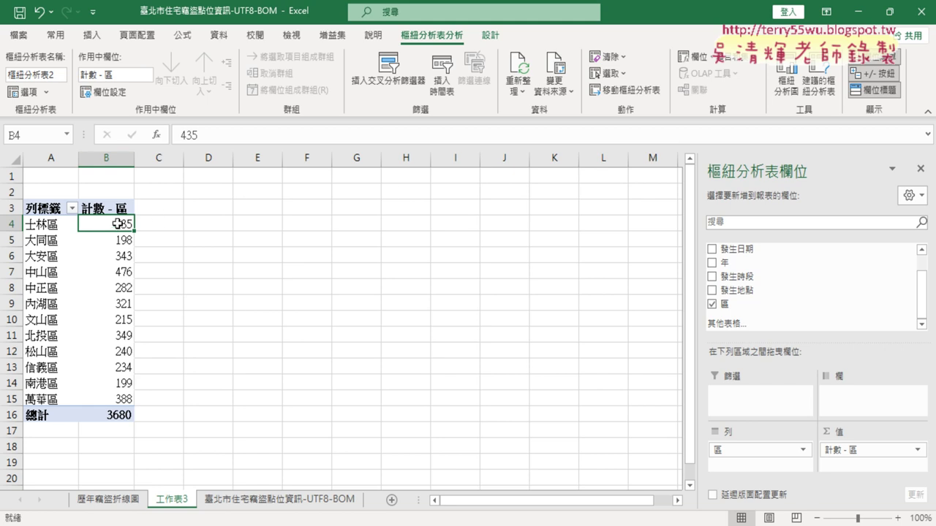
pyautogui.moveTo(116, 227)
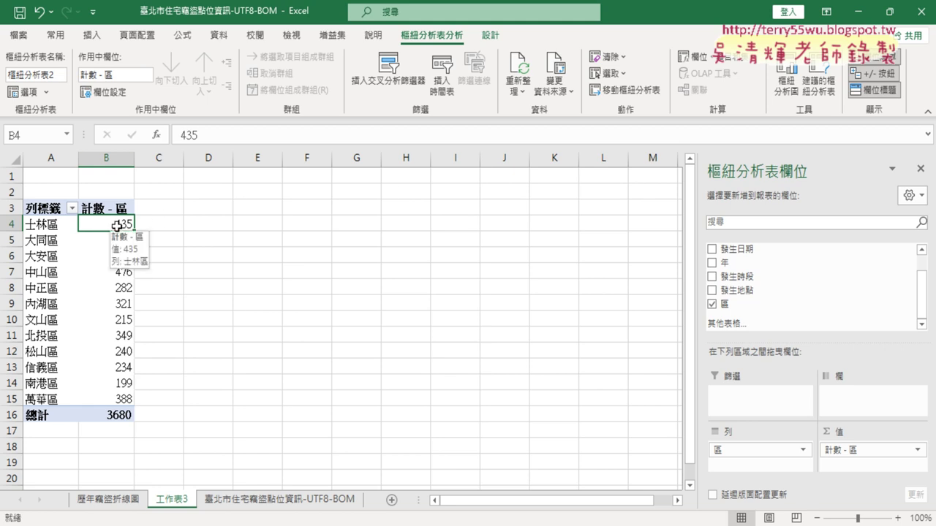
pyautogui.click(225, 36)
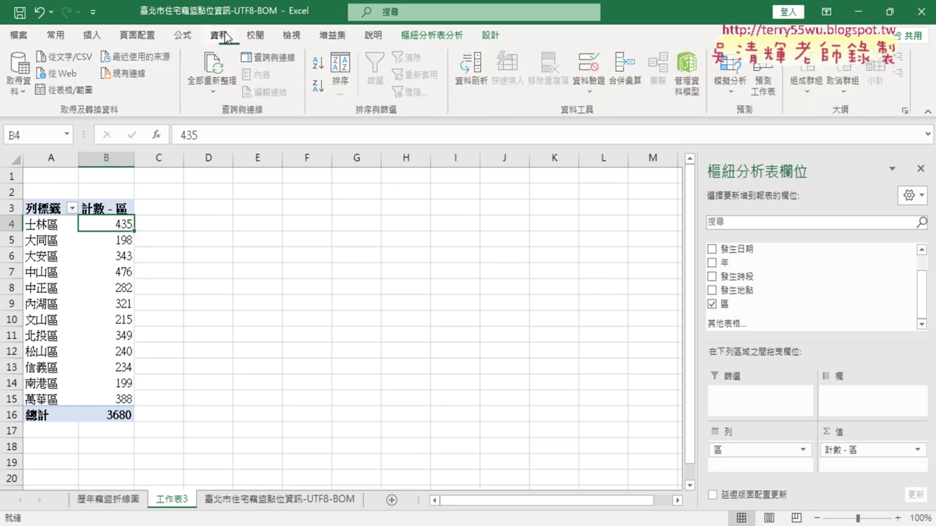
pyautogui.click(320, 89)
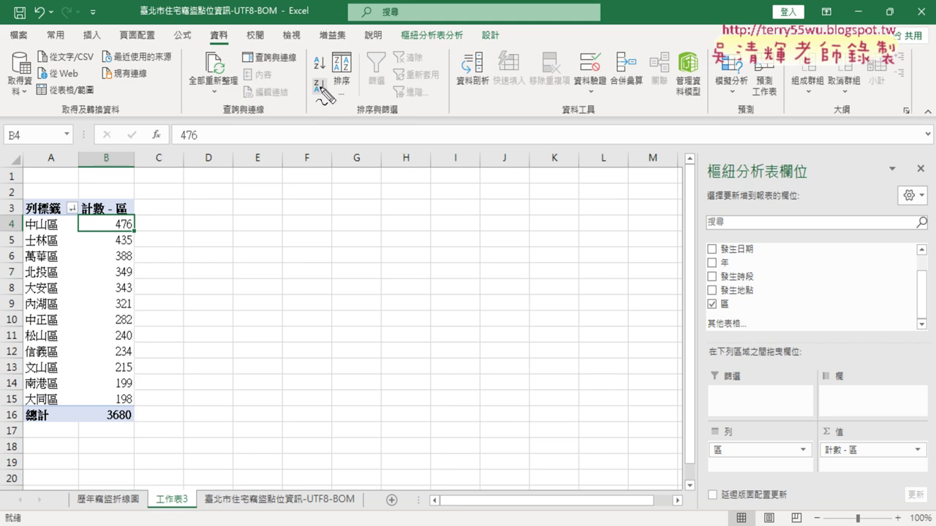
pyautogui.moveTo(131, 235)
pyautogui.mouseDown()
pyautogui.moveTo(136, 220)
pyautogui.moveTo(128, 235)
pyautogui.mouseUp()
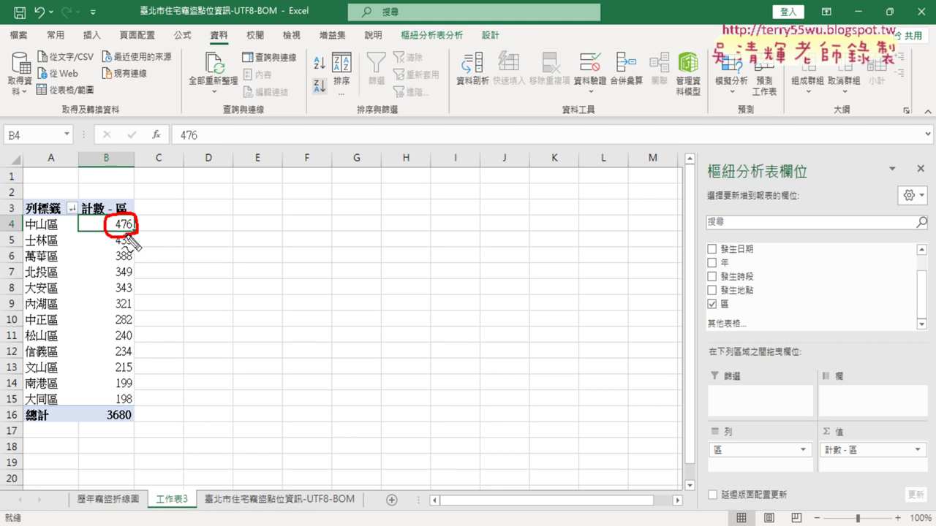
pyautogui.moveTo(231, 62); pyautogui.dragTo(230, 51)
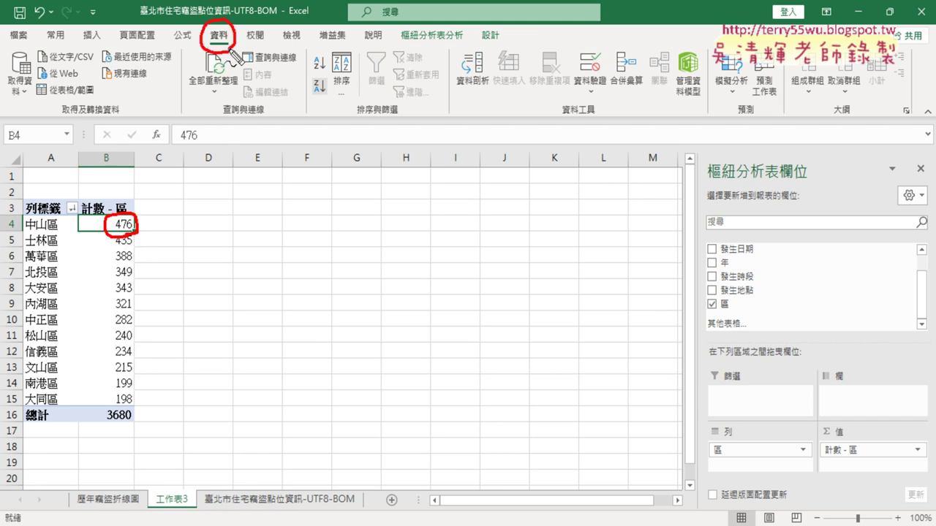
pyautogui.moveTo(330, 76); pyautogui.dragTo(326, 75)
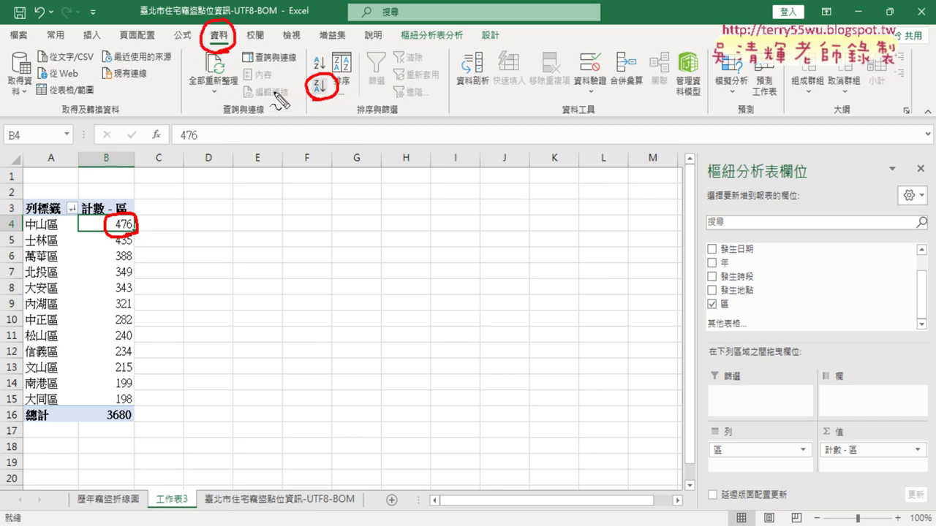
pyautogui.moveTo(115, 196)
pyautogui.mouseDown()
pyautogui.moveTo(208, 42)
pyautogui.moveTo(210, 67)
pyautogui.moveTo(300, 81)
pyautogui.moveTo(262, 94)
pyautogui.mouseUp()
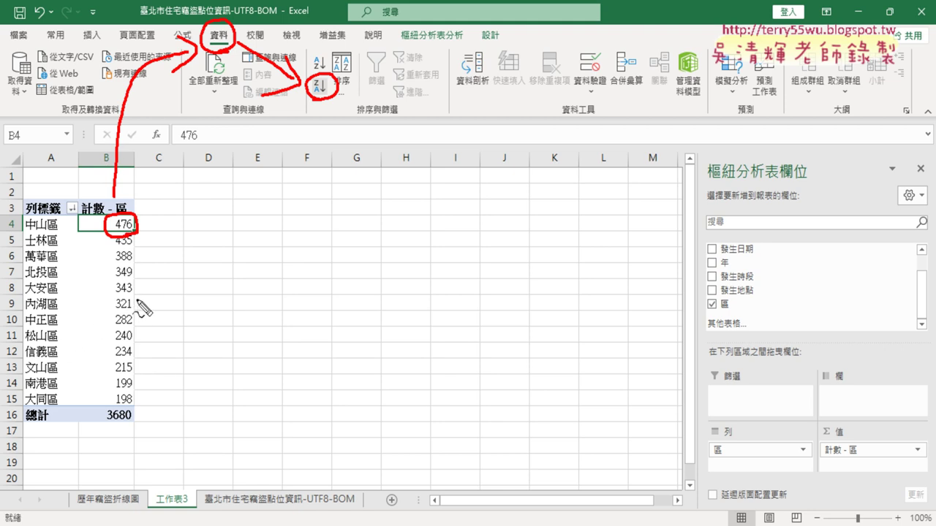
pyautogui.moveTo(135, 299); pyautogui.dragTo(135, 298)
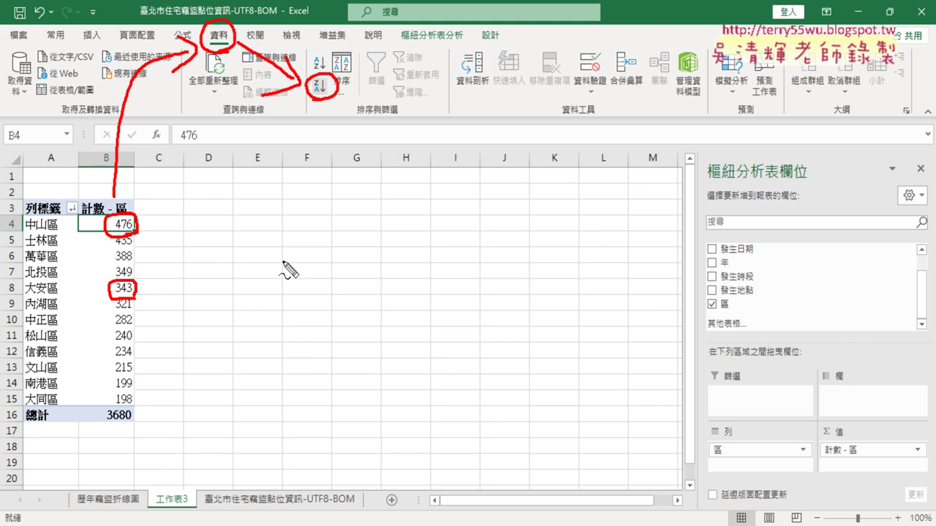
pyautogui.moveTo(249, 309)
pyautogui.mouseDown()
pyautogui.moveTo(149, 238)
pyautogui.moveTo(186, 223)
pyautogui.mouseUp()
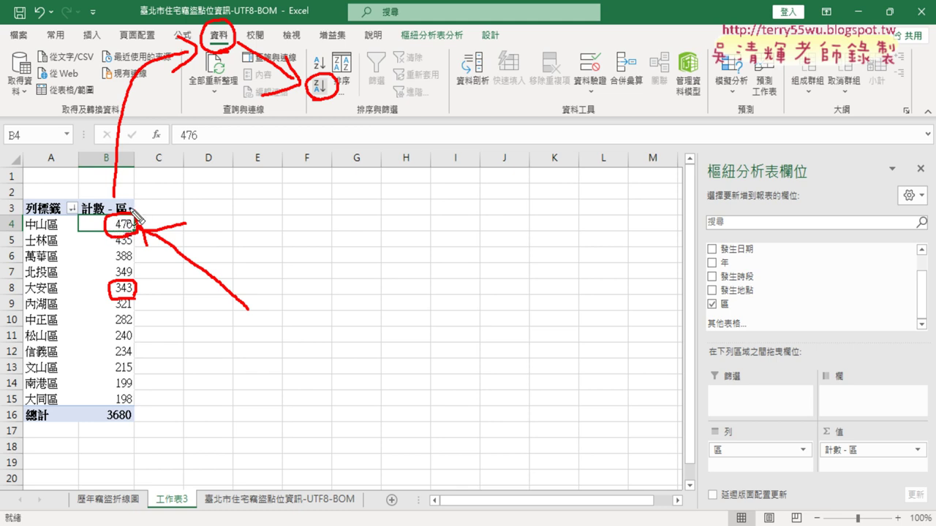
pyautogui.press('Escape')
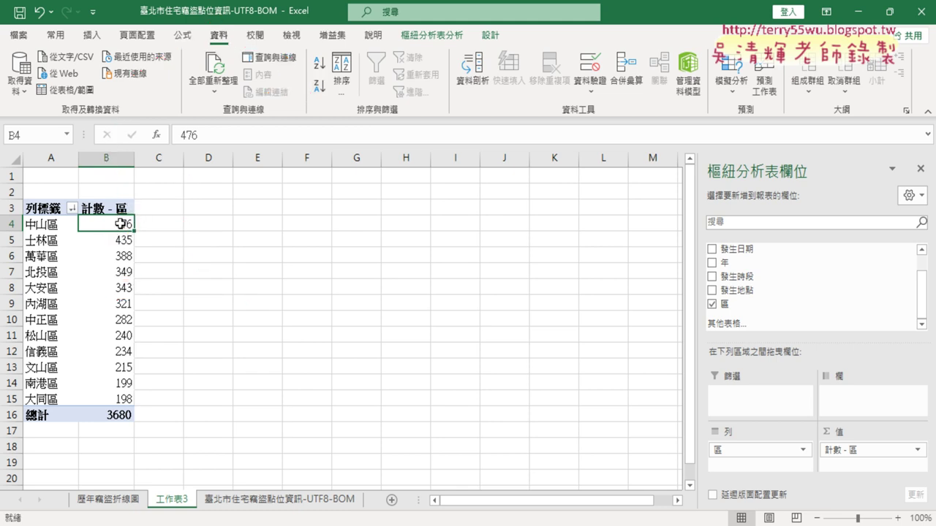
# Drill into 中山區's 476 records and widen the address column to browse them.
pyautogui.doubleClick(118, 226)
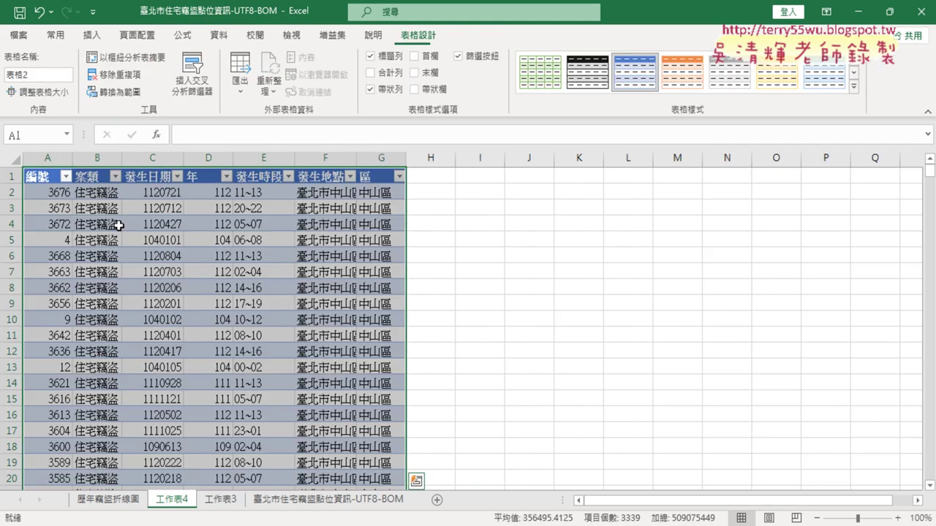
pyautogui.click(380, 162)
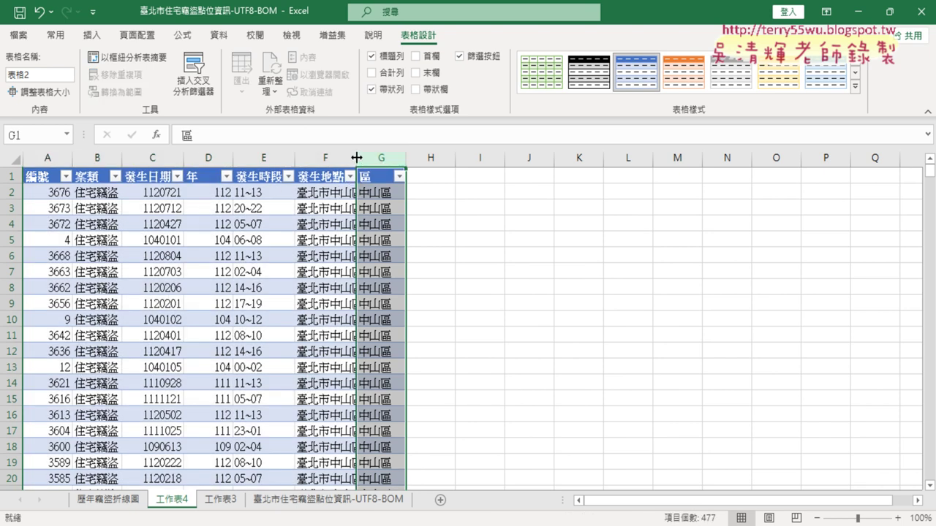
pyautogui.doubleClick(356, 158)
pyautogui.scroll(-1, 428, 322)
pyautogui.scroll(-3, 427, 321)
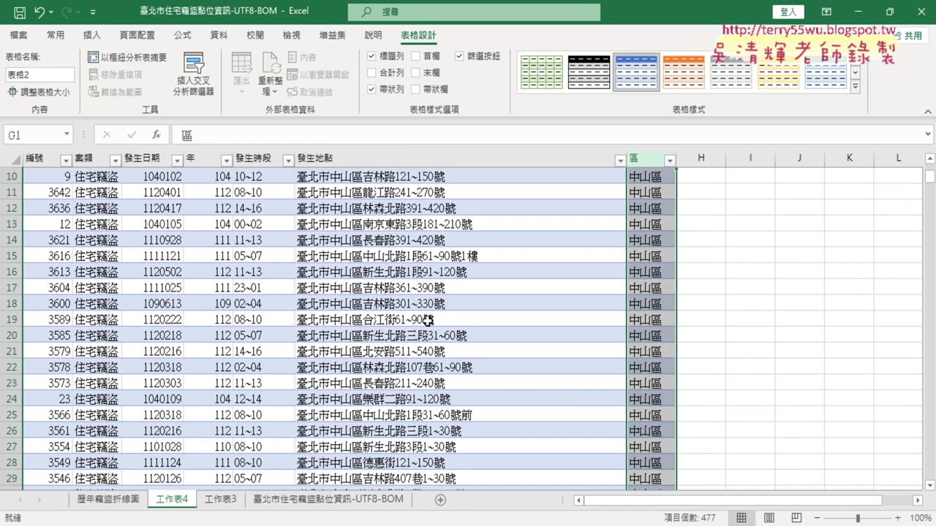
pyautogui.scroll(-3, 428, 321)
pyautogui.scroll(-3, 428, 322)
pyautogui.scroll(-3, 428, 321)
pyautogui.scroll(-4, 428, 320)
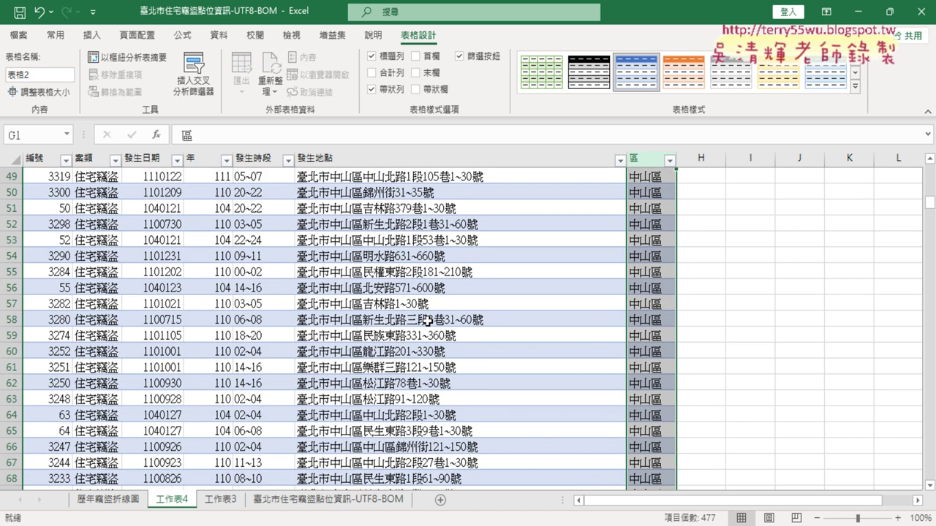
pyautogui.scroll(9, 427, 292)
pyautogui.scroll(7, 425, 249)
pyautogui.scroll(1, 425, 217)
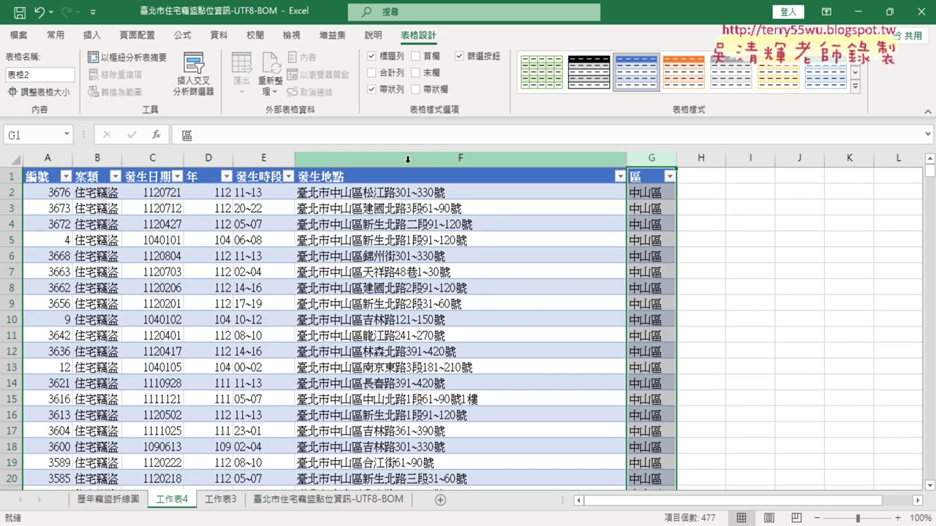
# Delete the 工作表4 drill-down sheet, confirming the permanent deletion.
pyautogui.click(407, 158)
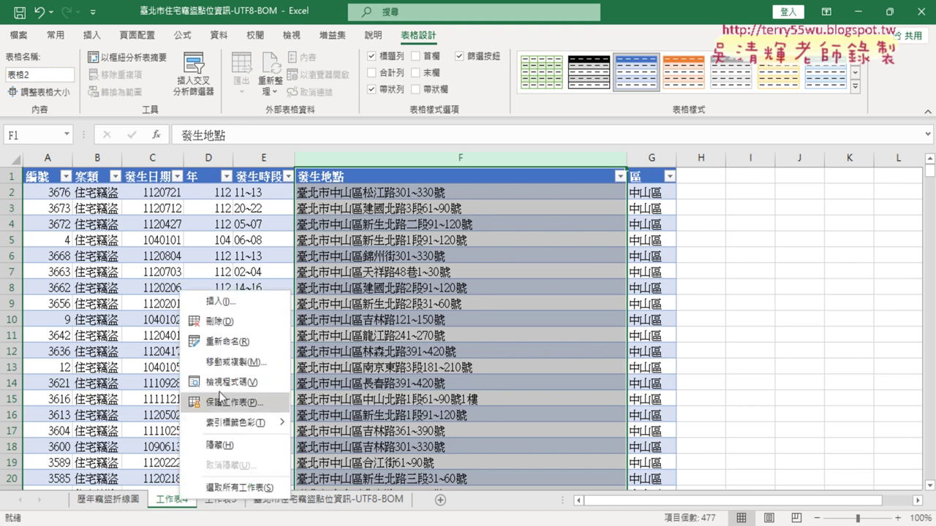
pyautogui.click(233, 330)
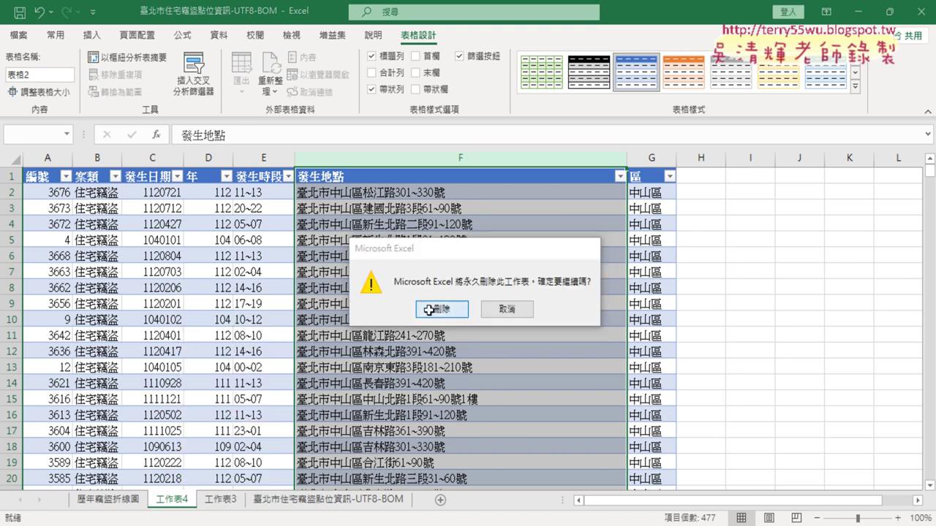
pyautogui.click(439, 314)
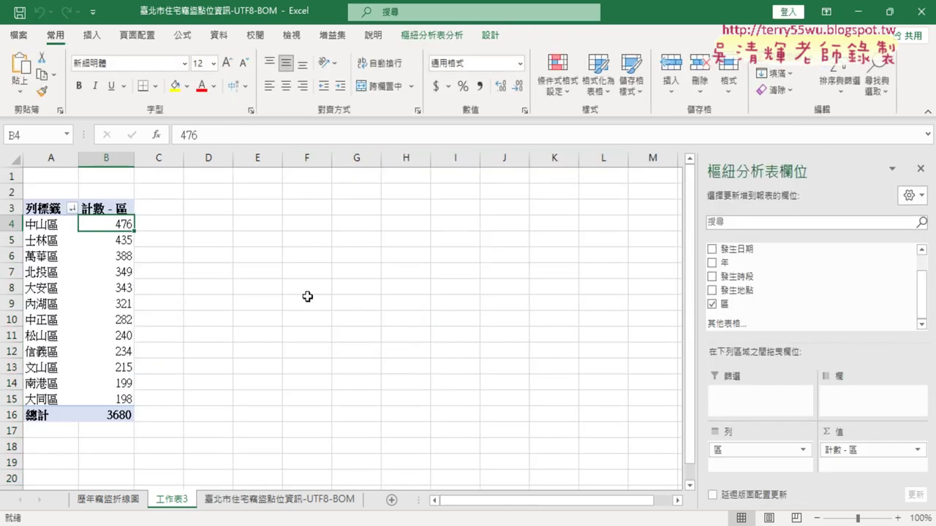
pyautogui.click(117, 289)
pyautogui.doubleClick(117, 289)
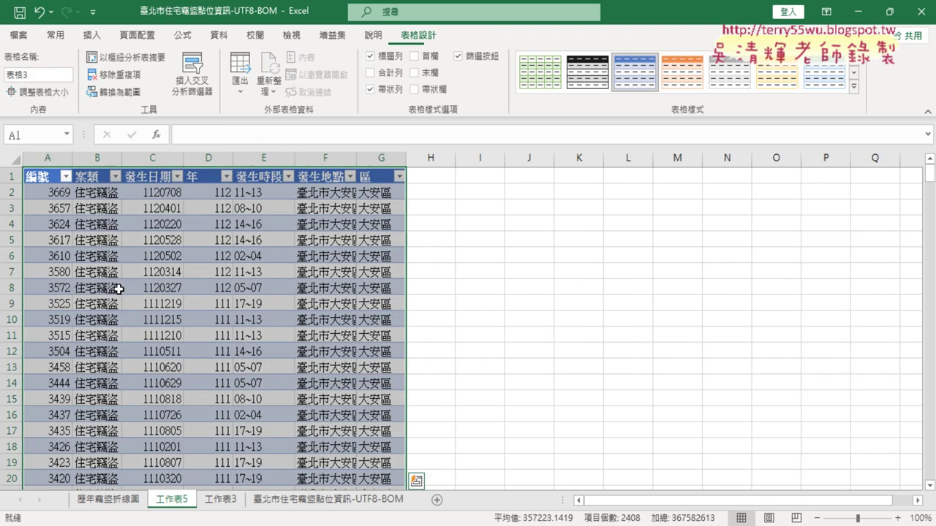
pyautogui.click(379, 157)
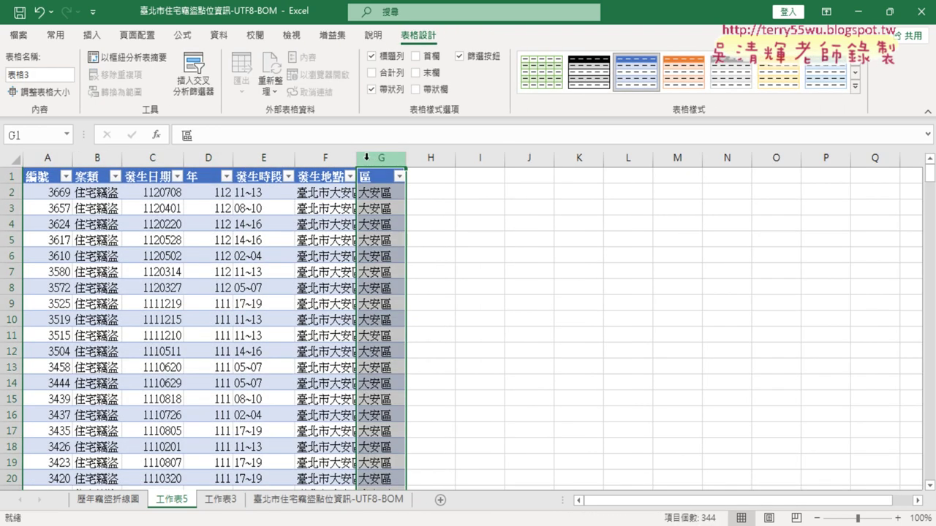
pyautogui.doubleClick(356, 157)
pyautogui.click(357, 174)
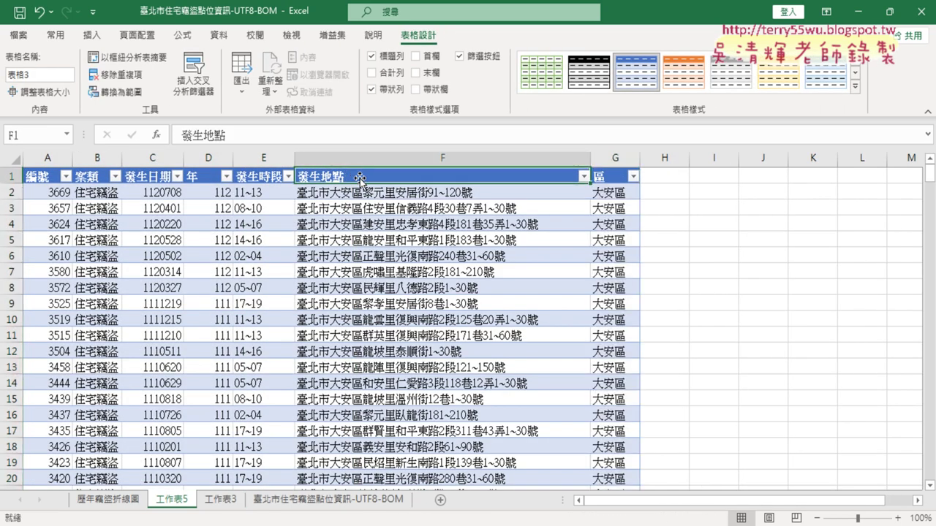
pyautogui.hotkey('ctrl', 'Down')
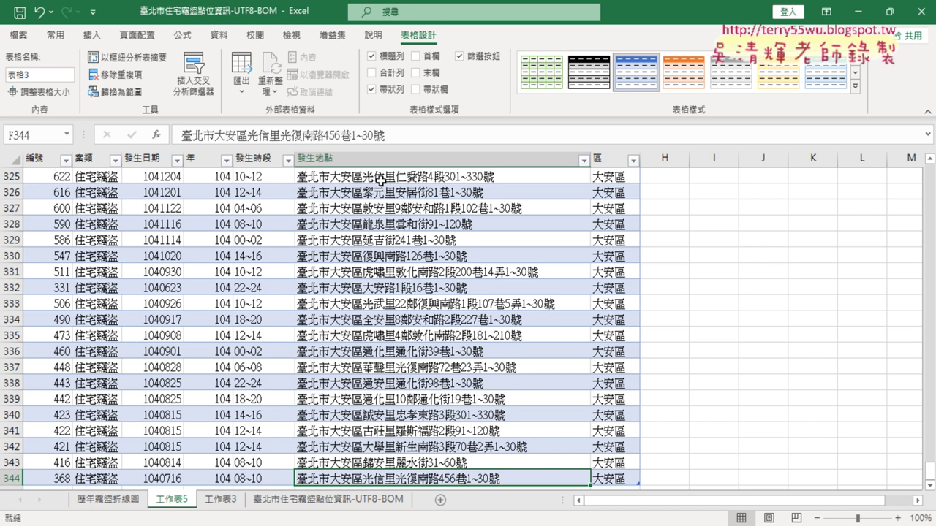
pyautogui.click(91, 34)
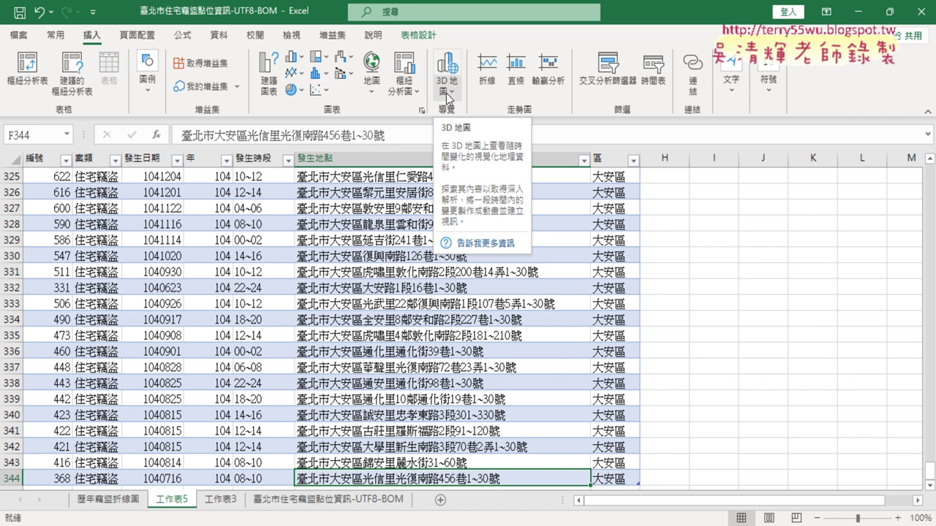
pyautogui.rightClick(171, 504)
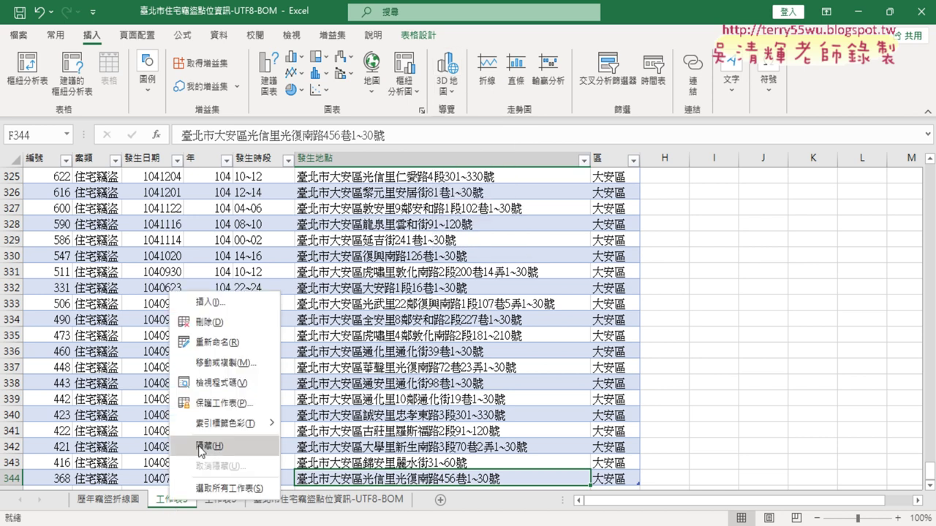
pyautogui.click(217, 329)
pyautogui.click(441, 312)
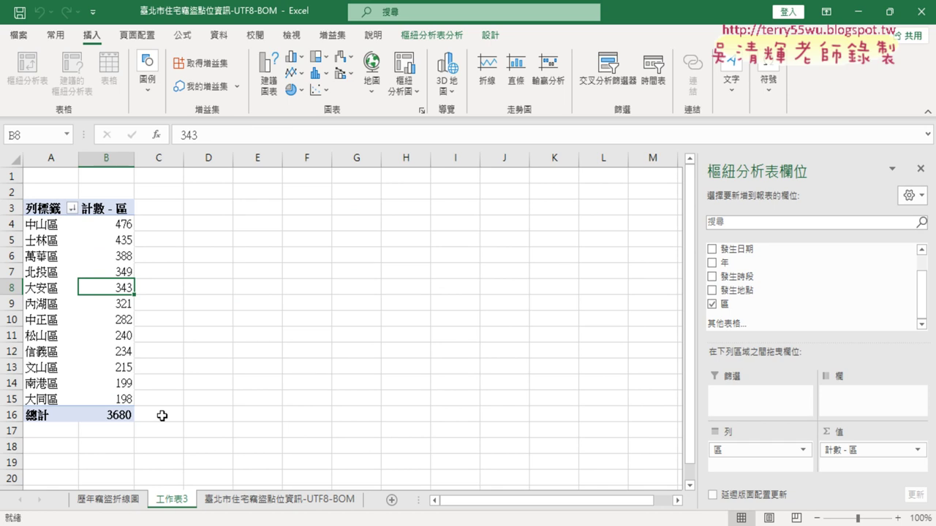
pyautogui.click(131, 226)
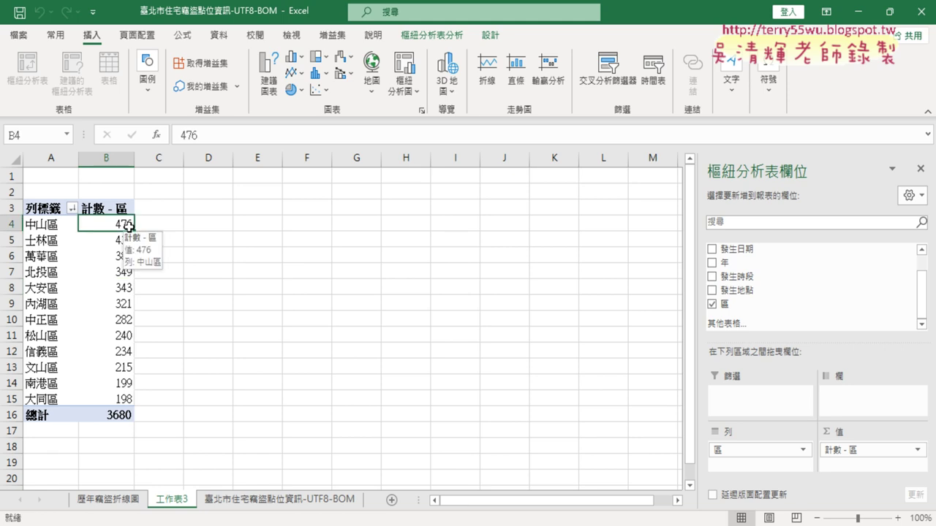
# Insert a pie pivot chart of the district counts and enlarge it beside the table.
pyautogui.click(440, 36)
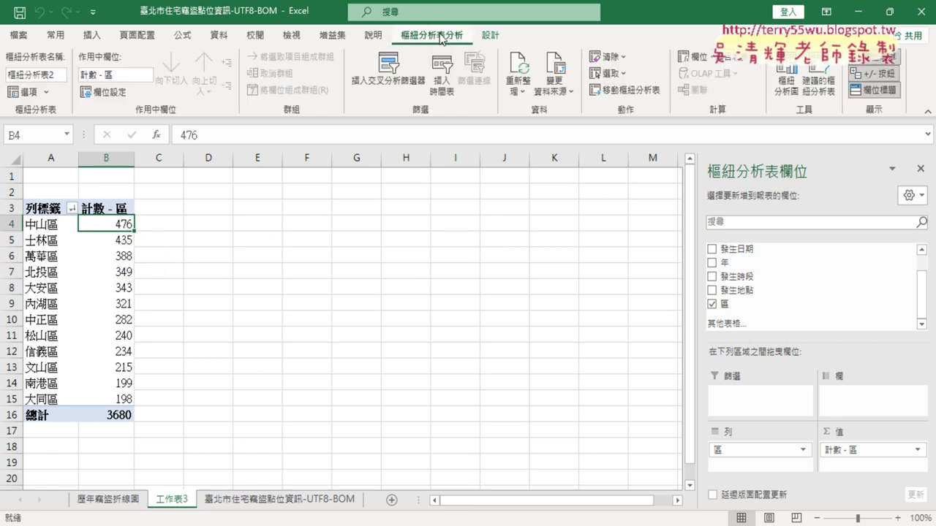
pyautogui.click(782, 90)
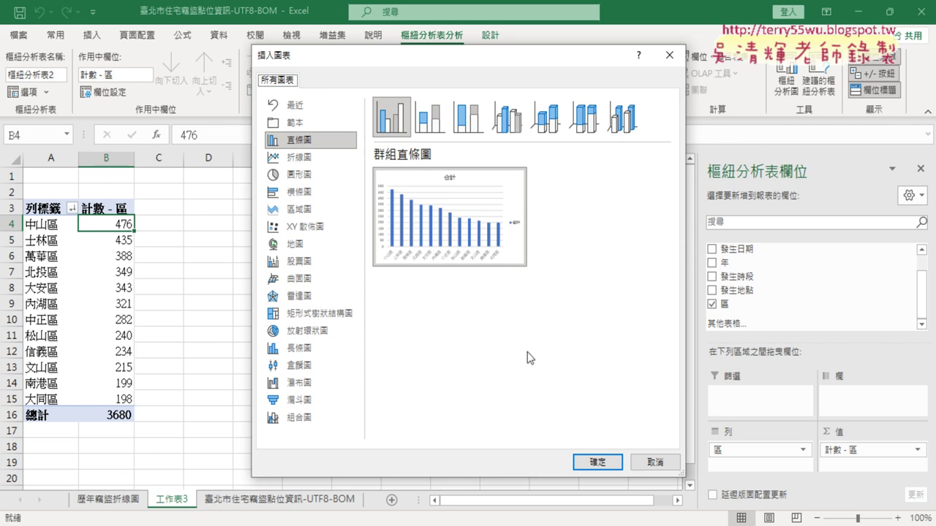
pyautogui.click(310, 180)
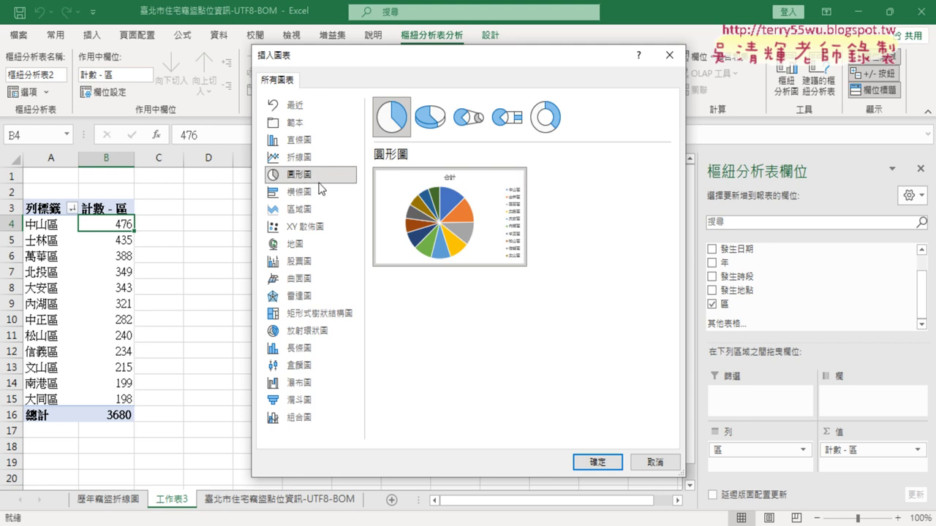
pyautogui.click(595, 462)
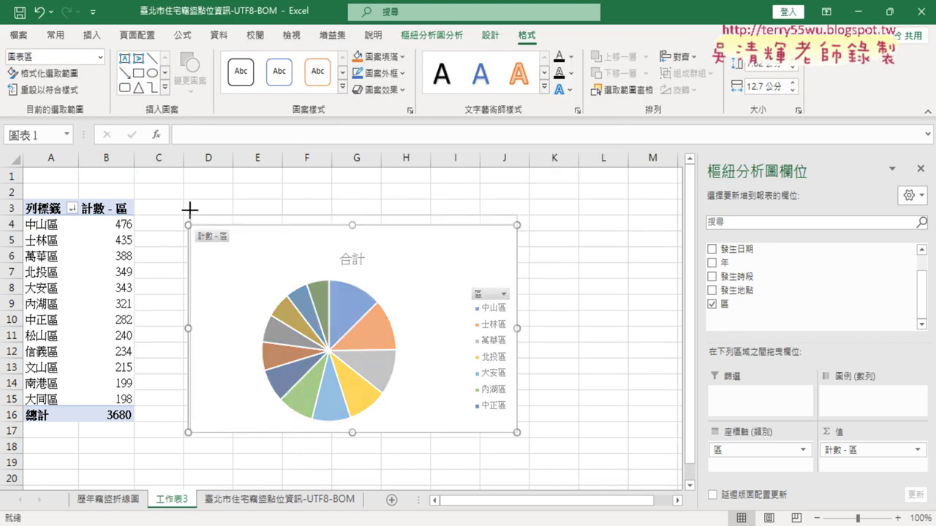
pyautogui.moveTo(190, 221); pyautogui.dragTo(188, 186)
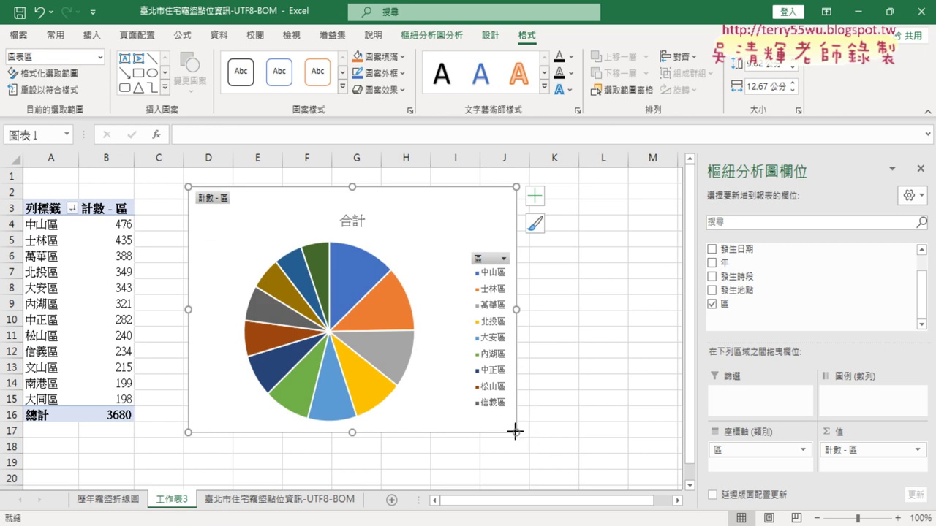
pyautogui.moveTo(516, 433); pyautogui.dragTo(626, 483)
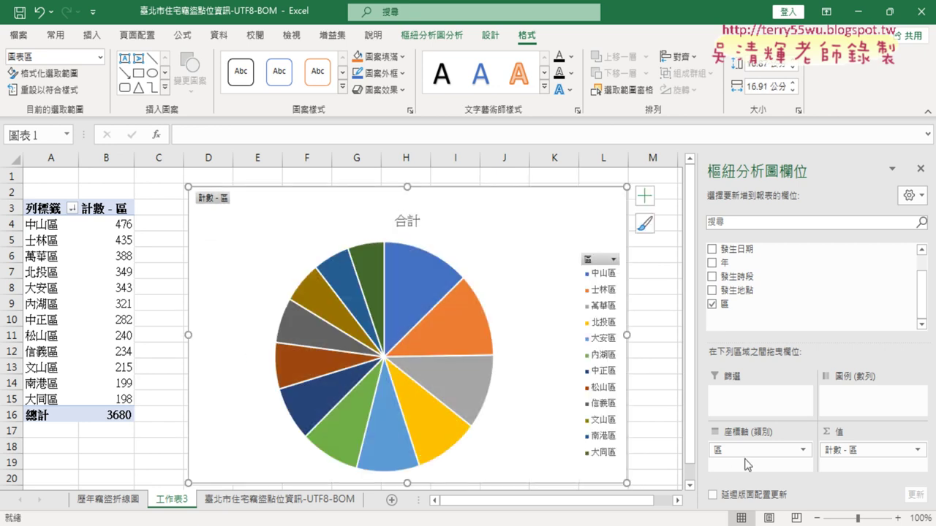
# Replace the chart title 合計 with 各區竊比例圖.
pyautogui.click(404, 220)
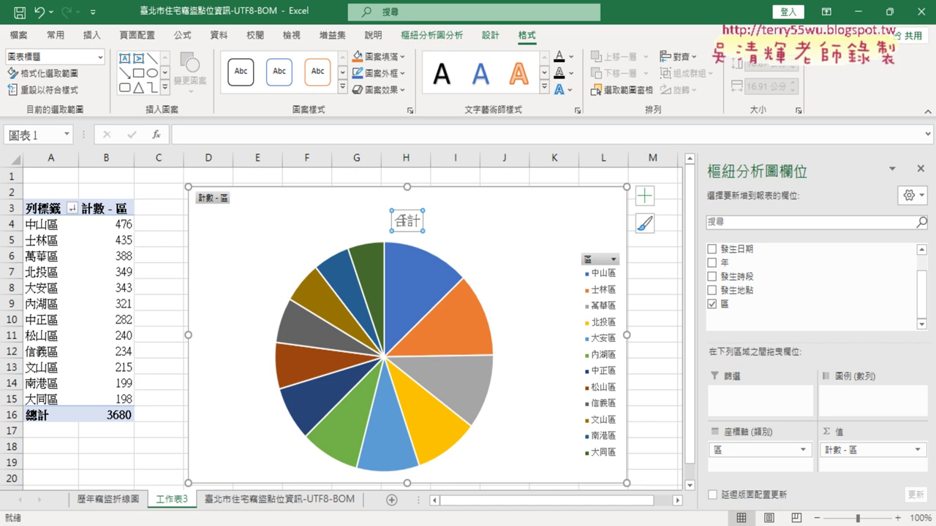
pyautogui.moveTo(396, 220); pyautogui.dragTo(422, 220)
pyautogui.press('BackSpace')
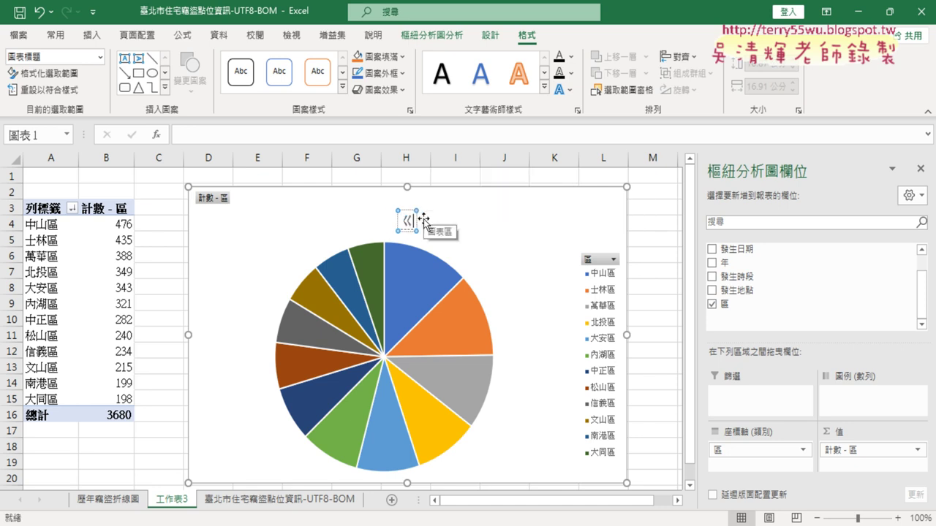
pyautogui.write('各區竊')
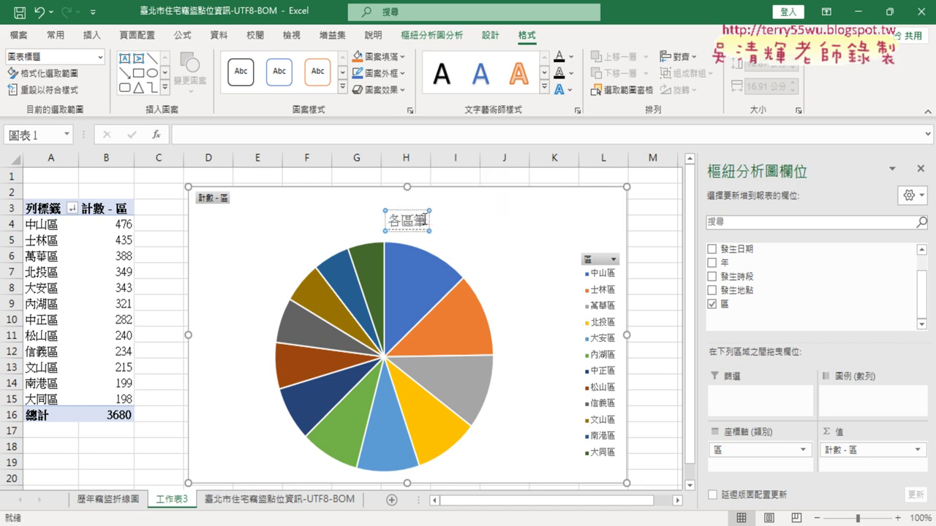
pyautogui.write('比例圖')
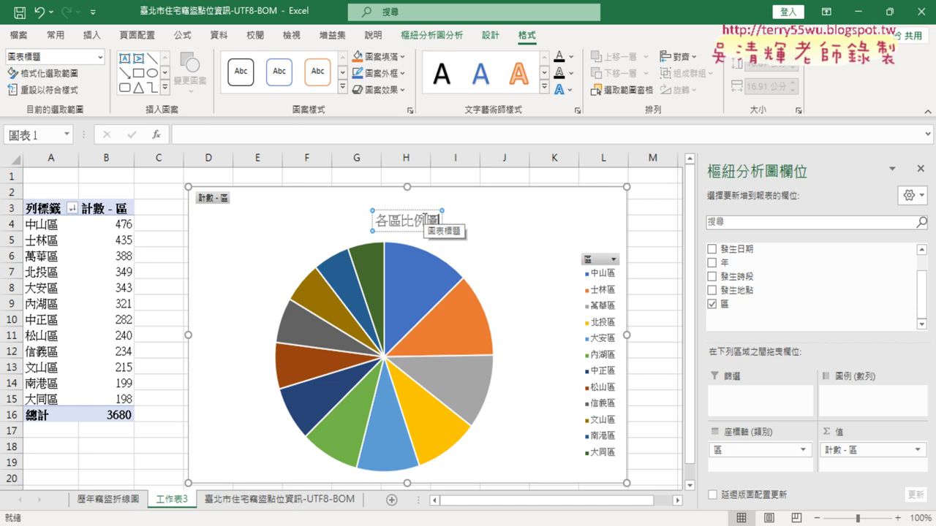
# Copy the chart title 各區比例圖 and paste it as the new name of sheet 工作表3.
pyautogui.moveTo(378, 221); pyautogui.dragTo(477, 225)
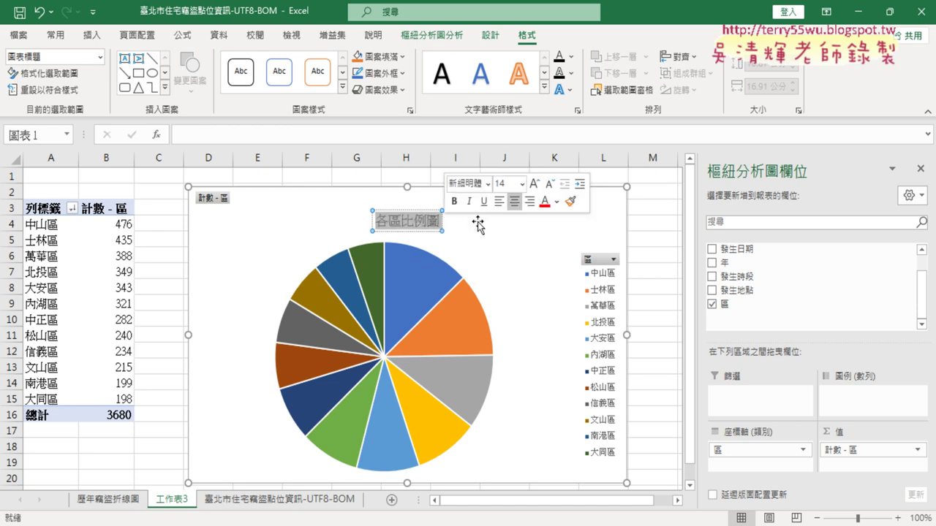
pyautogui.hotkey('ctrl', 'c')
pyautogui.doubleClick(178, 499)
pyautogui.hotkey('ctrl', 'v')
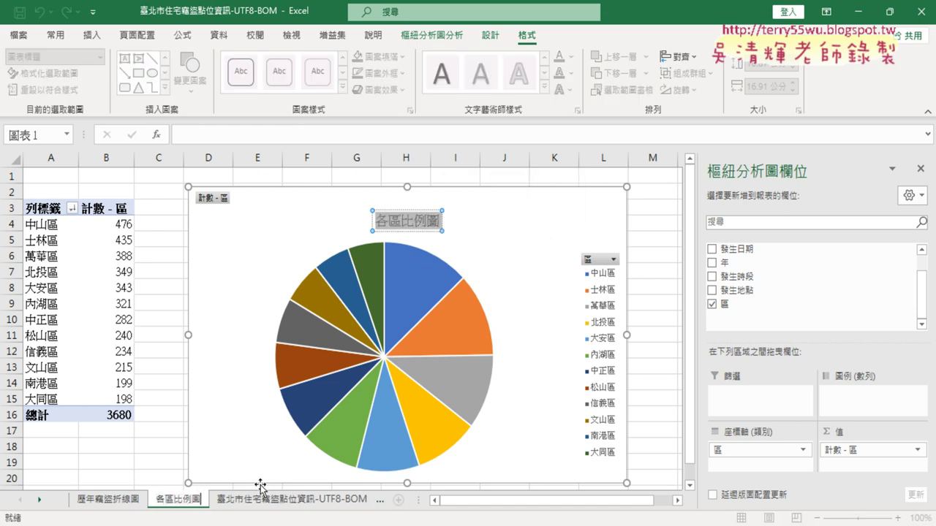
pyautogui.press('Return')
pyautogui.click(406, 218)
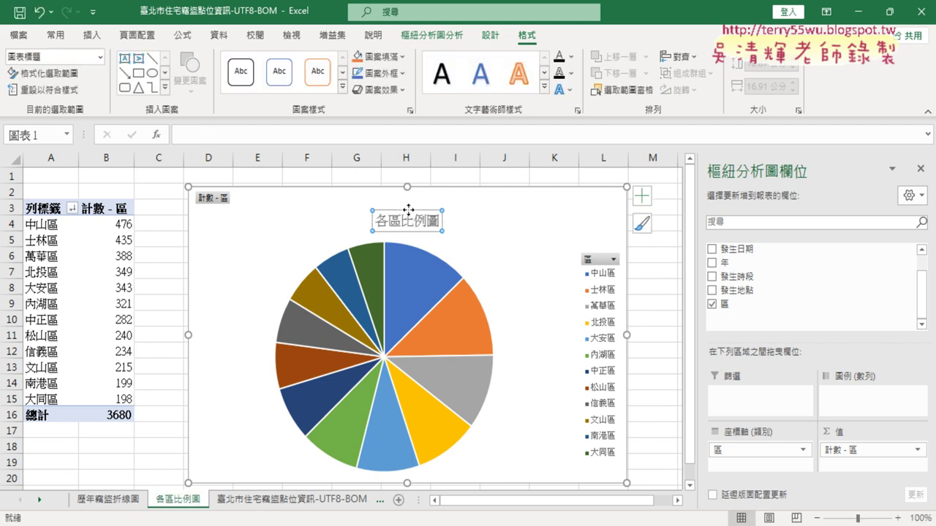
# Format the 各區比例圖 title as bold, 20-point red text.
pyautogui.click(64, 35)
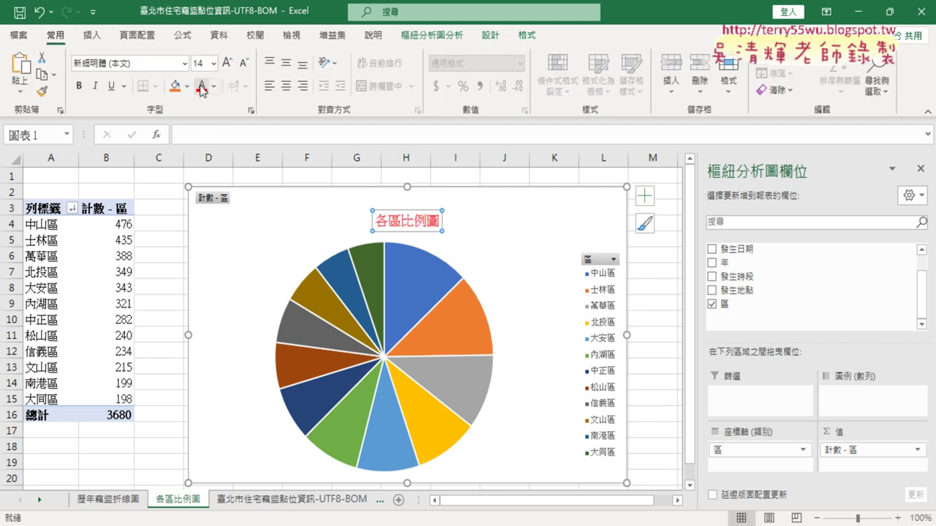
pyautogui.click(79, 86)
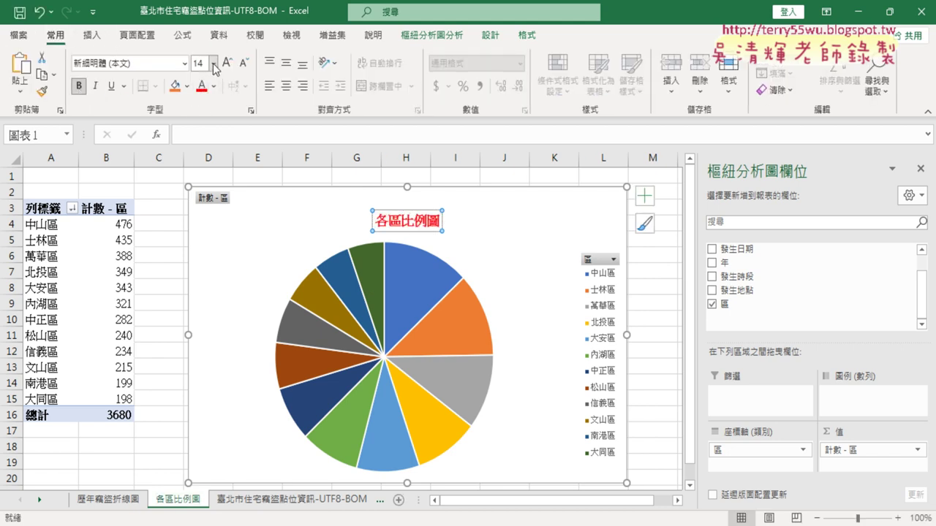
pyautogui.click(214, 68)
pyautogui.click(202, 155)
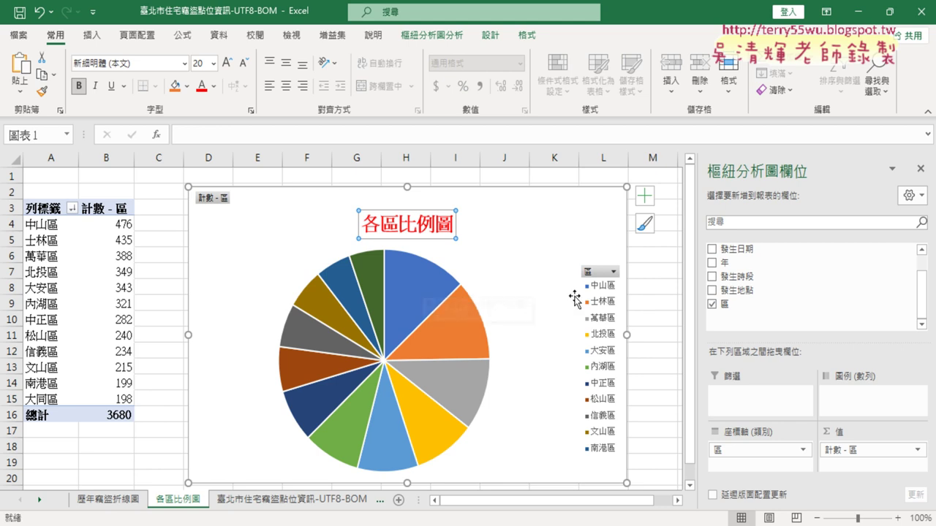
pyautogui.moveTo(478, 319)
pyautogui.moveTo(371, 446)
pyautogui.moveTo(402, 277)
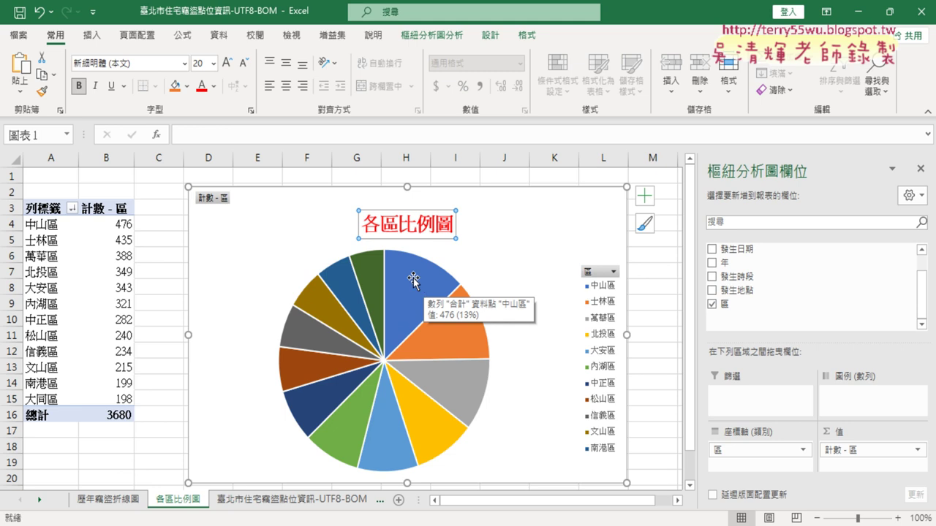
pyautogui.rightClick(414, 280)
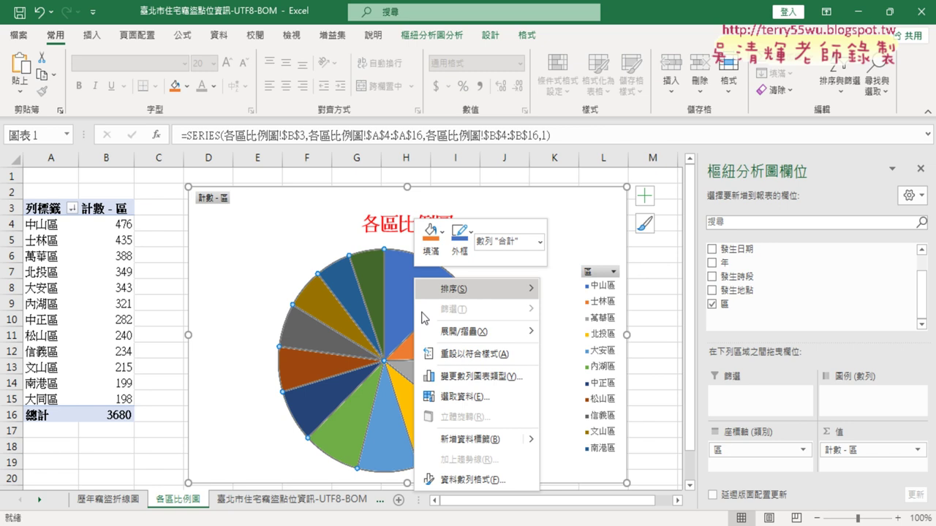
pyautogui.moveTo(530, 446)
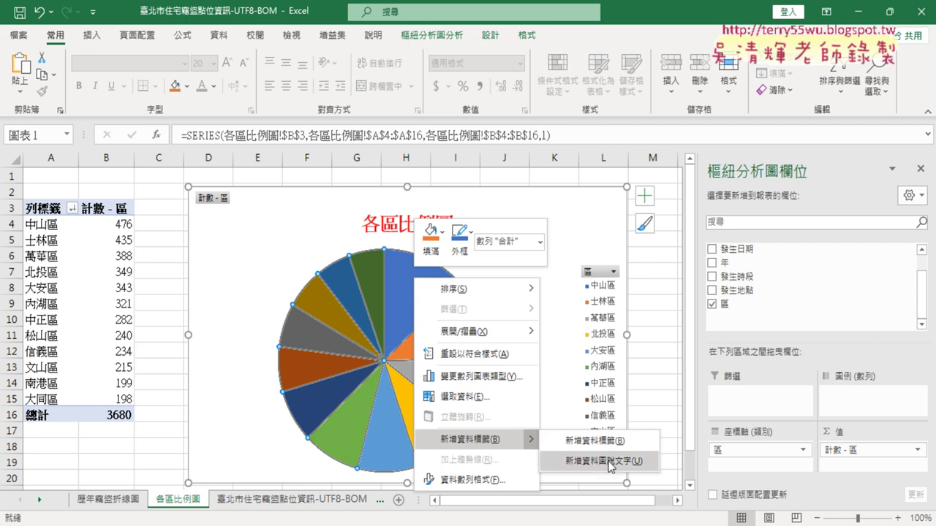
pyautogui.click(610, 462)
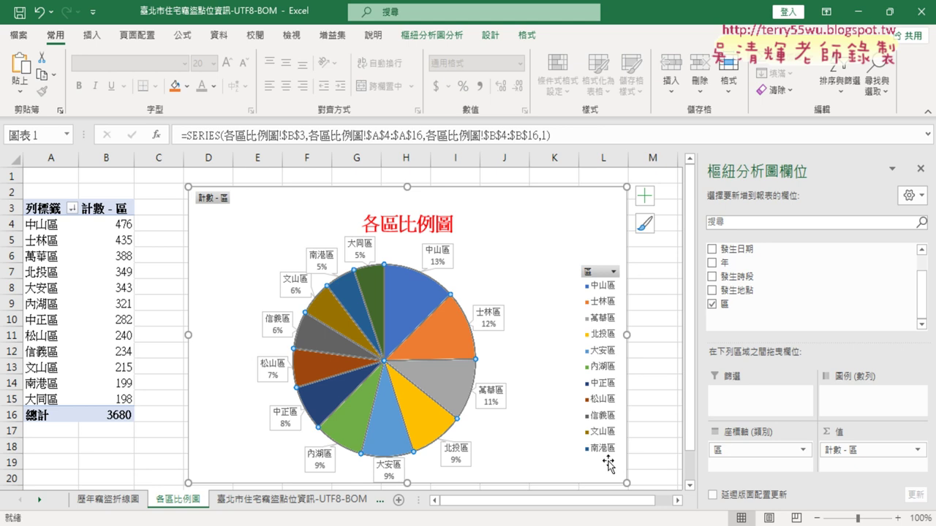
pyautogui.hotkey('ctrl', 'z')
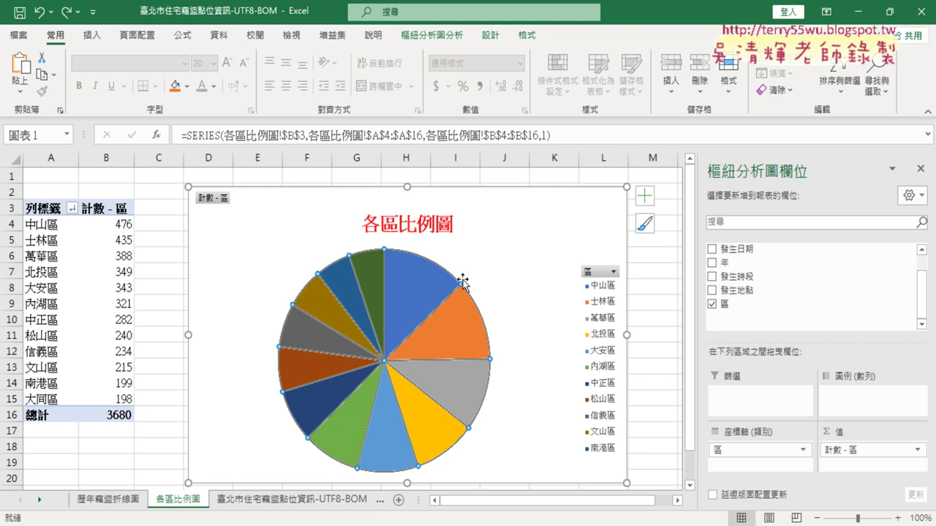
# Add count data labels to every slice, such as 476 and 435, and select them.
pyautogui.rightClick(427, 287)
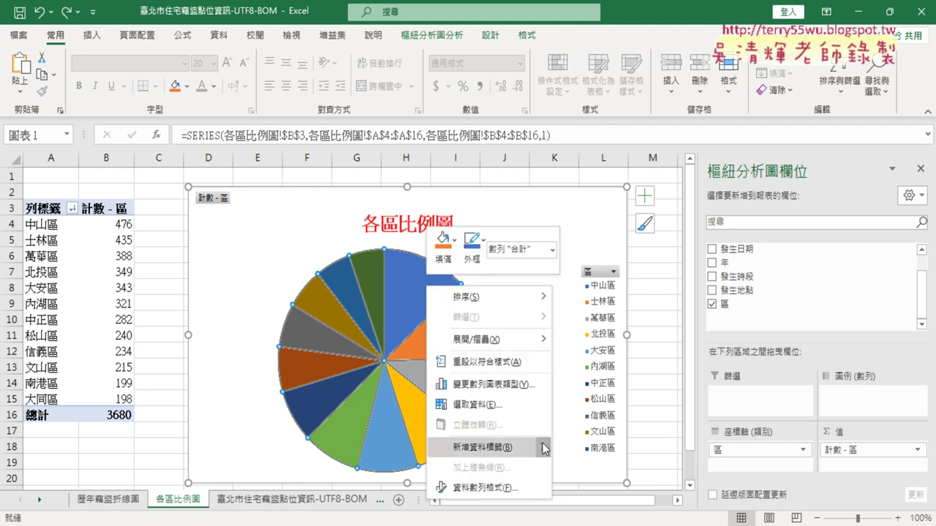
pyautogui.moveTo(542, 447)
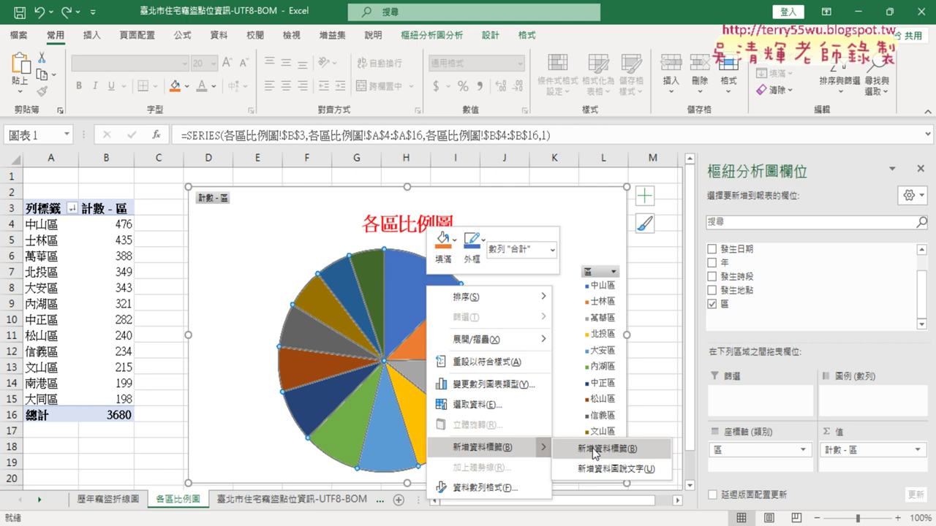
pyautogui.click(594, 449)
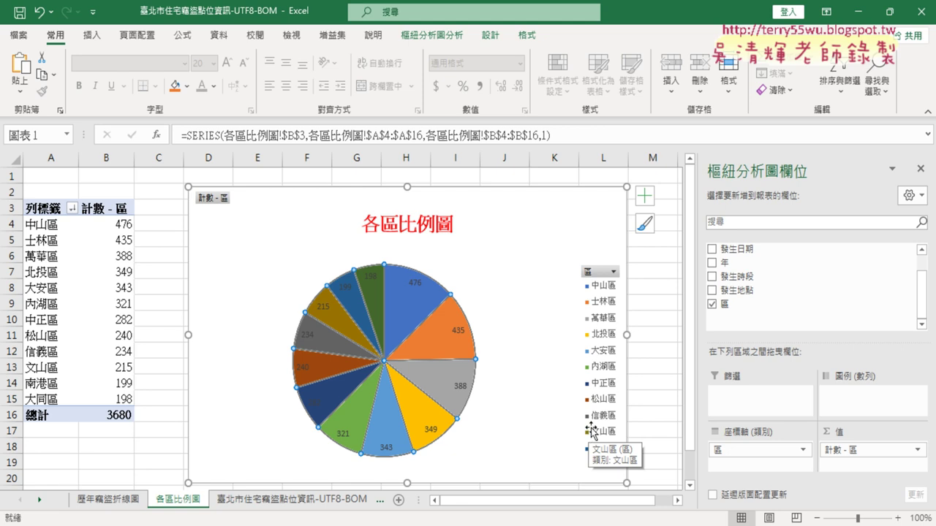
pyautogui.click(415, 285)
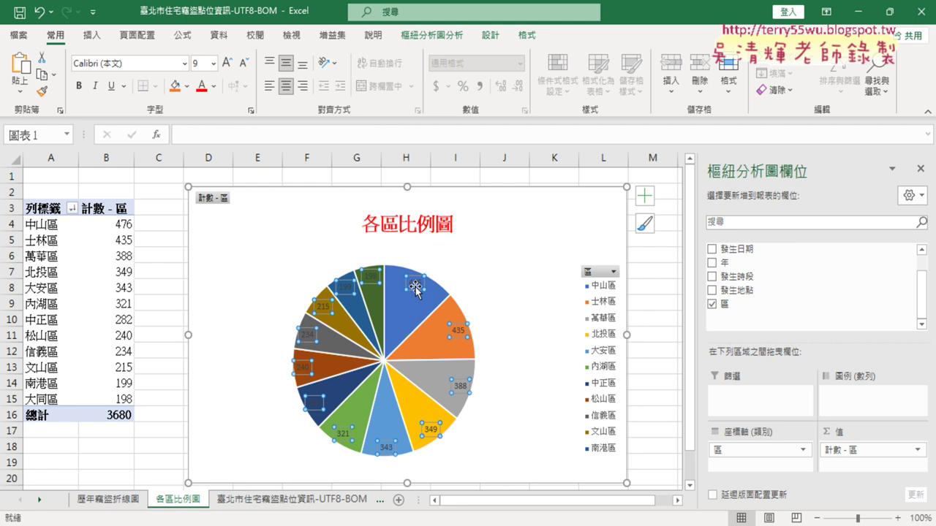
# In Format Data Labels, try Category Name and Percentage in place of Value.
pyautogui.rightClick(415, 285)
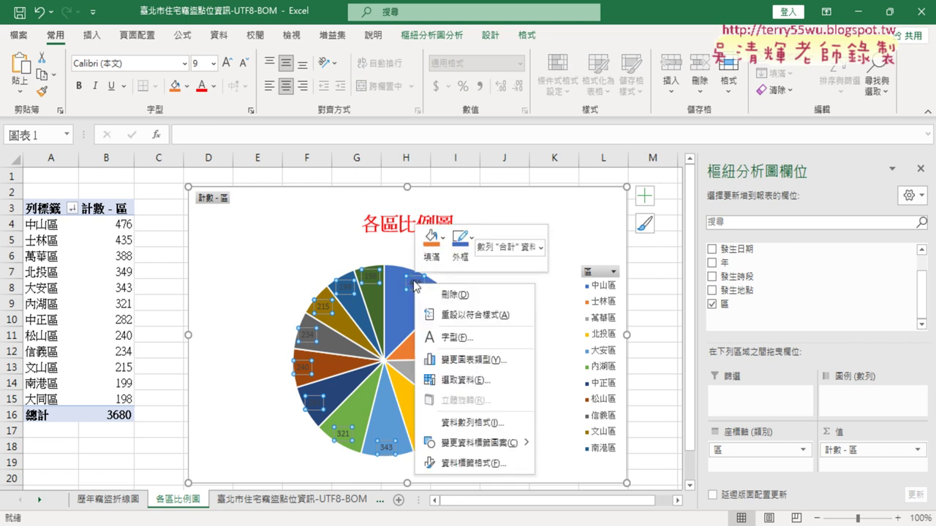
pyautogui.click(467, 463)
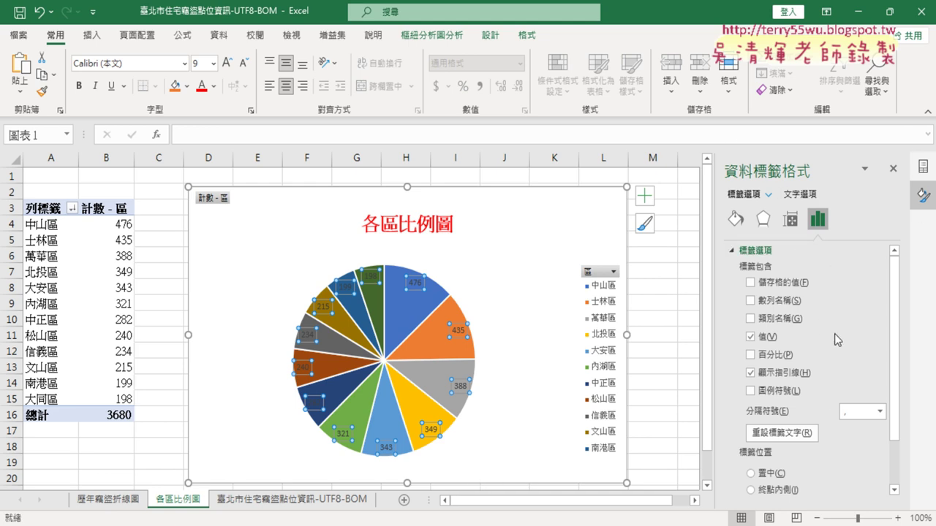
pyautogui.click(750, 320)
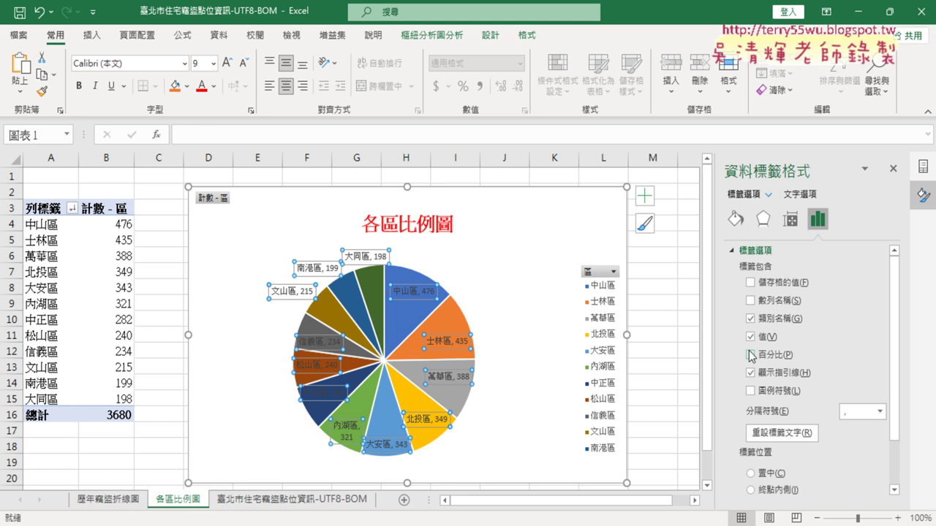
pyautogui.click(750, 354)
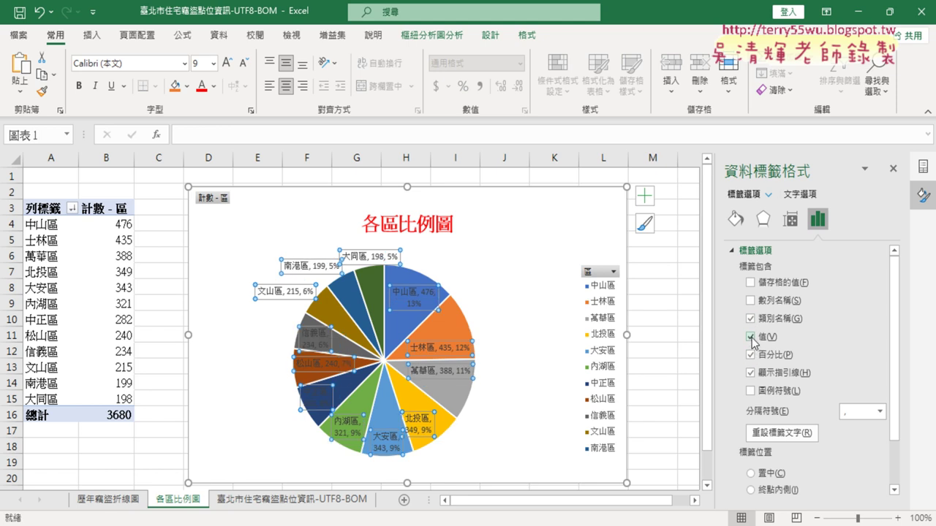
pyautogui.click(751, 337)
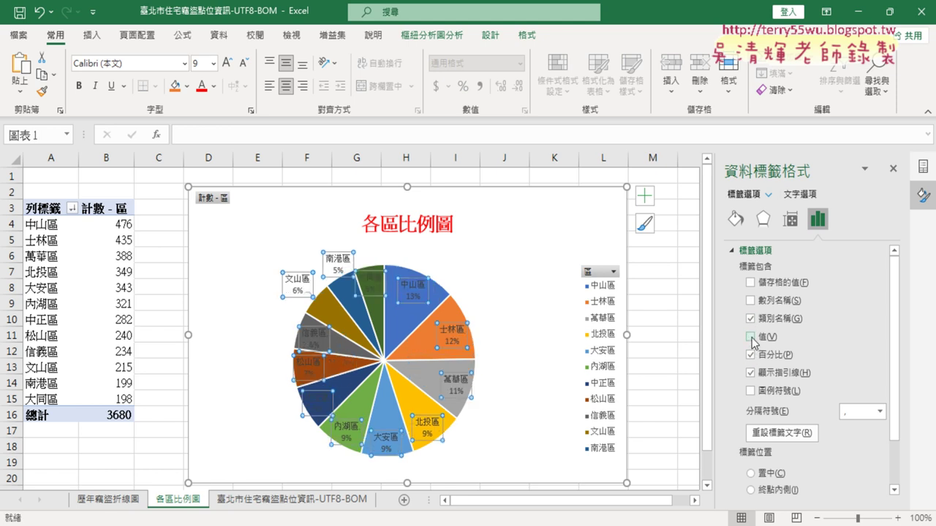
pyautogui.moveTo(785, 346)
pyautogui.mouseDown()
pyautogui.moveTo(744, 349)
pyautogui.moveTo(808, 322)
pyautogui.mouseUp()
pyautogui.moveTo(793, 369); pyautogui.dragTo(803, 358)
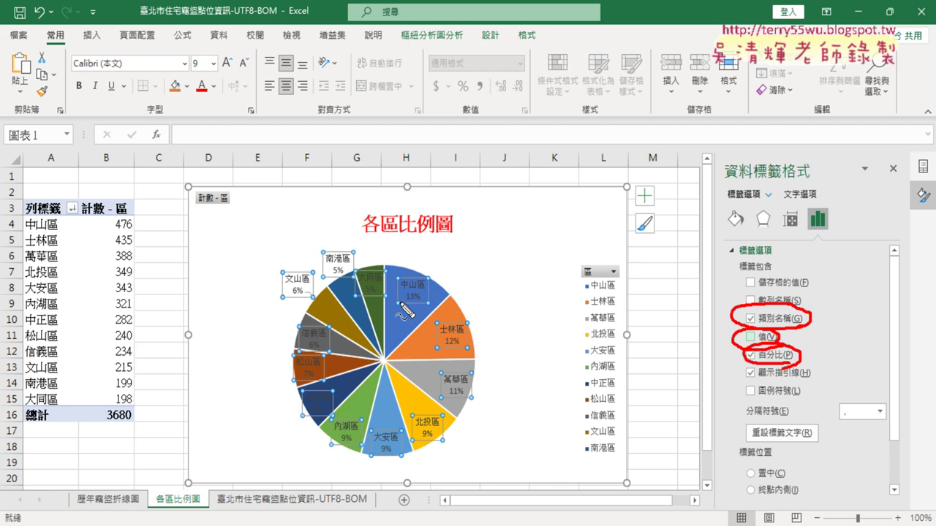
pyautogui.press('Escape')
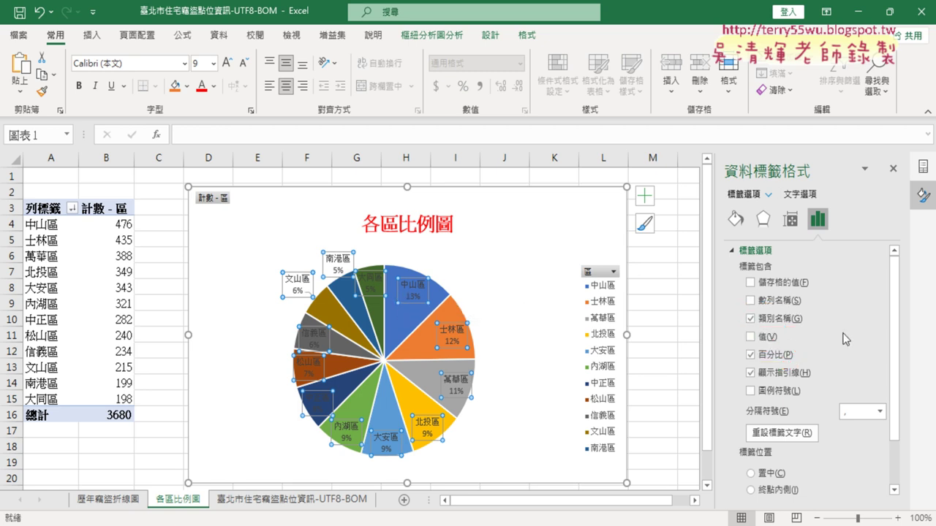
# Try the Outside End label position, then undo back to count-only labels.
pyautogui.scroll(-1, 877, 439)
pyautogui.scroll(-1, 878, 438)
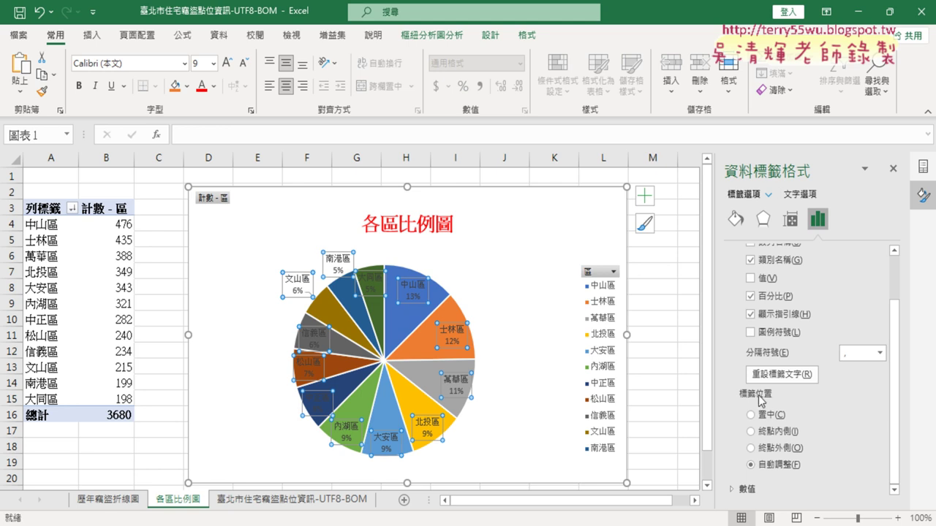
pyautogui.click(751, 449)
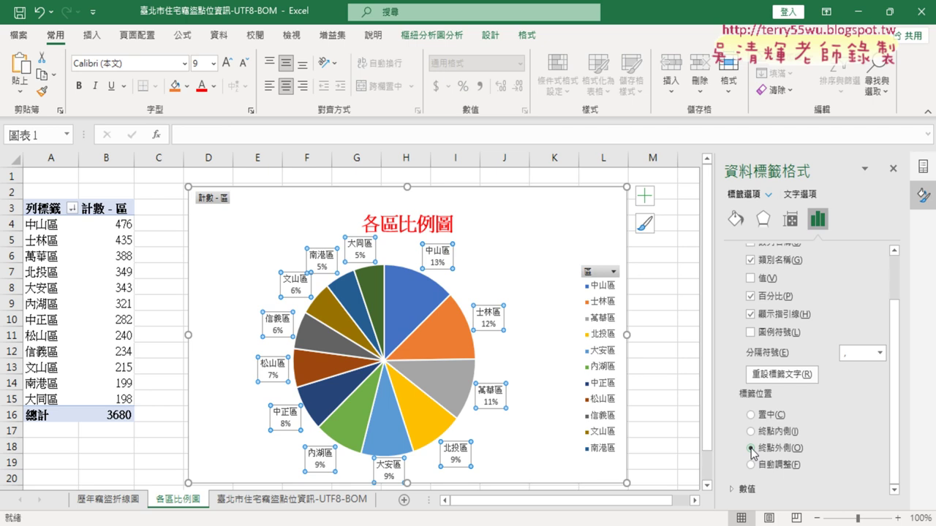
pyautogui.hotkey('ctrl', 'z')
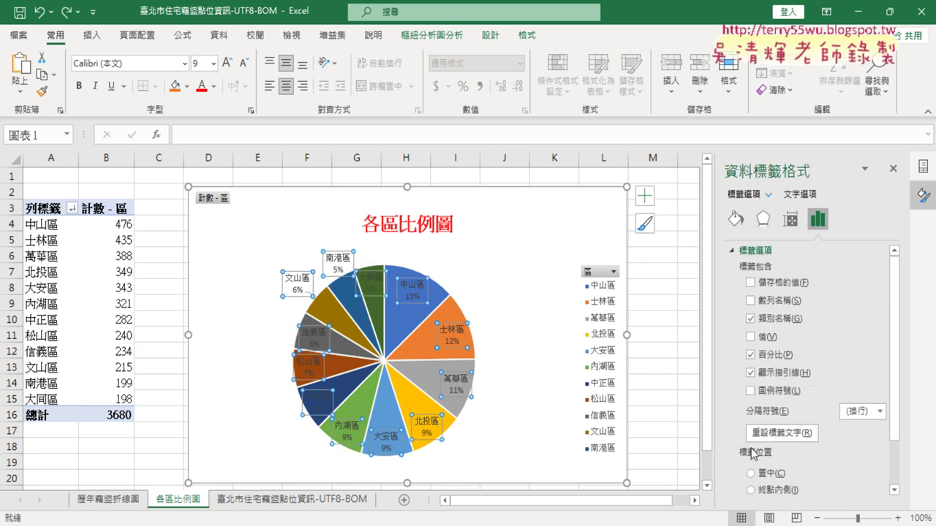
pyautogui.hotkey('ctrl', 'z')
pyautogui.hotkey('ctrl', 'z')
pyautogui.hotkey('ctrl', 'z')
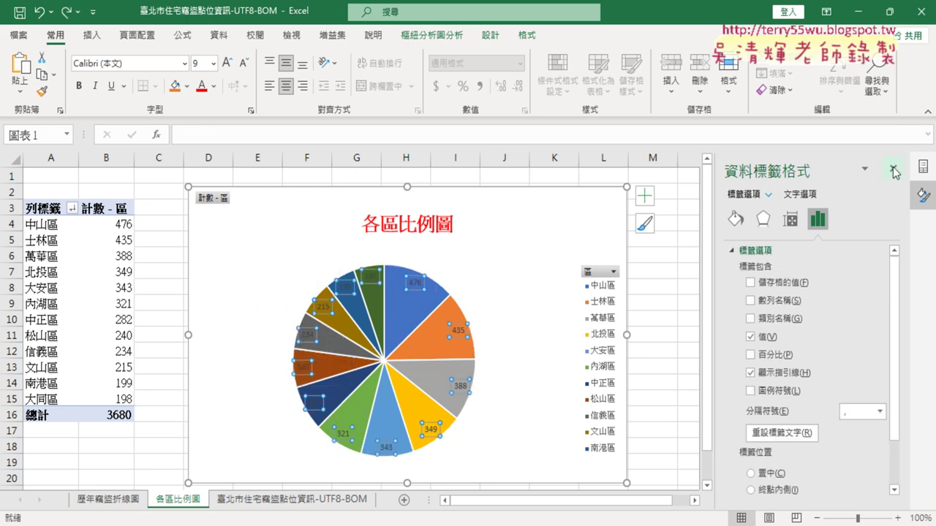
# Label each slice with district name and percentage, no value, at Outside End.
pyautogui.click(920, 168)
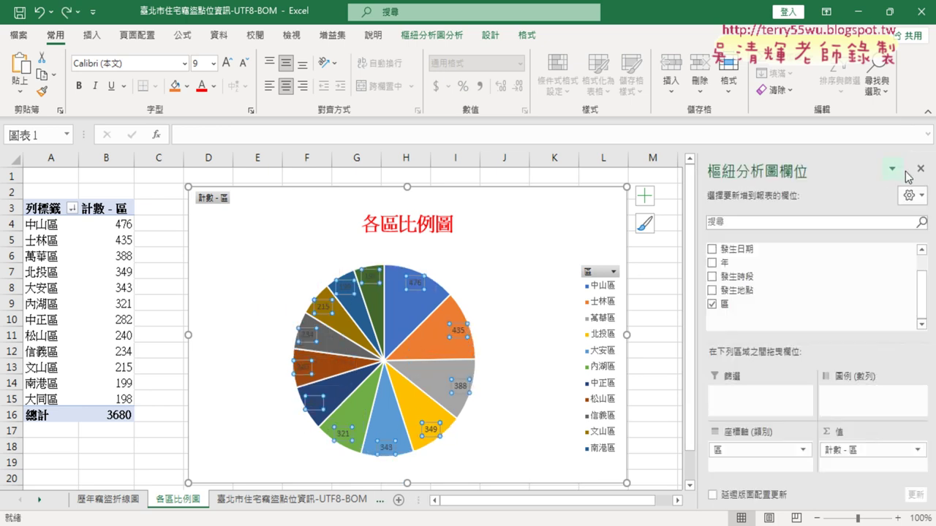
pyautogui.rightClick(415, 283)
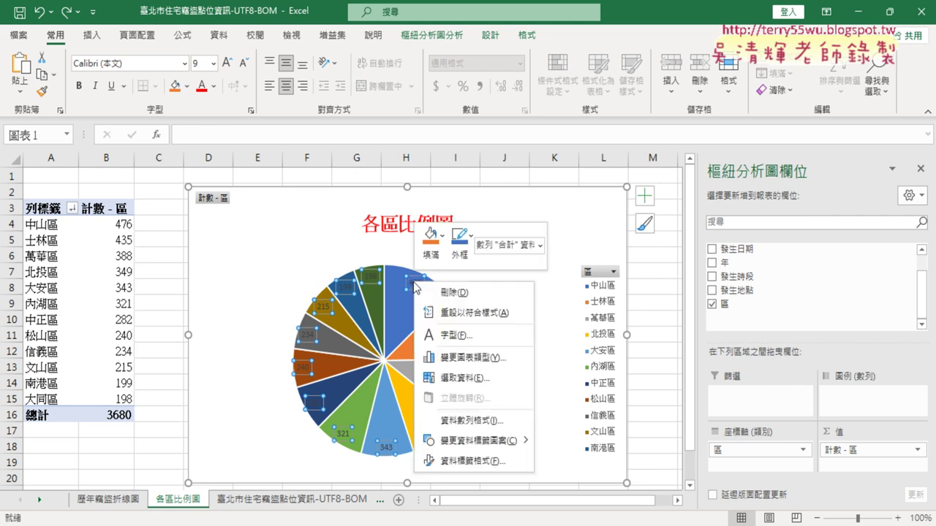
pyautogui.click(472, 461)
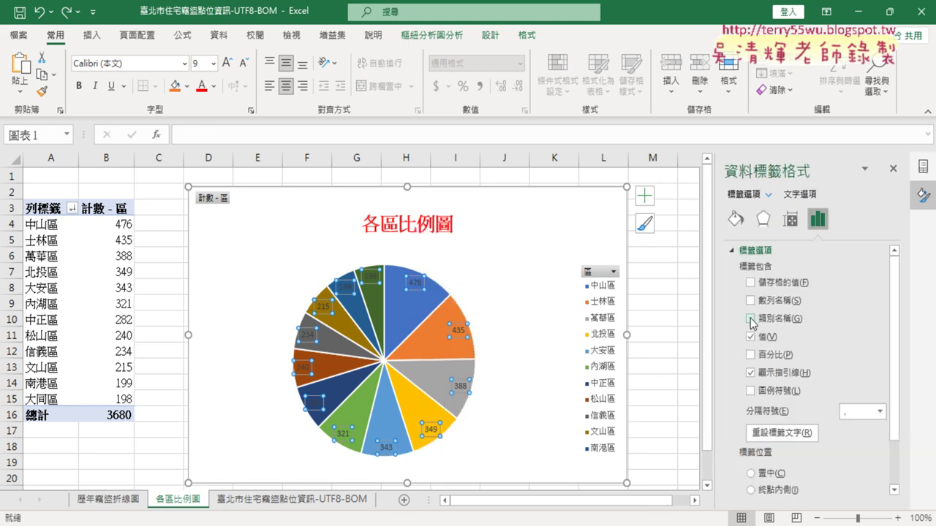
pyautogui.click(750, 319)
pyautogui.click(751, 354)
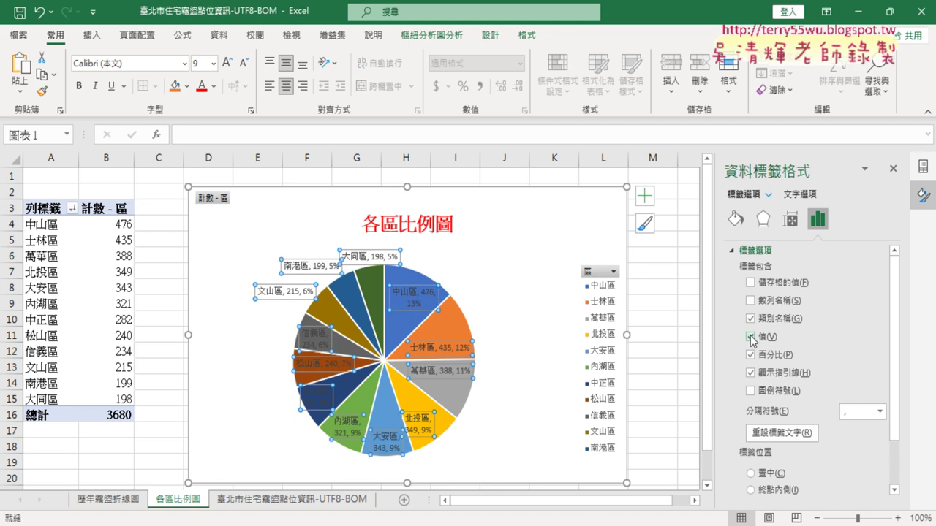
pyautogui.click(751, 337)
pyautogui.scroll(-2, 775, 394)
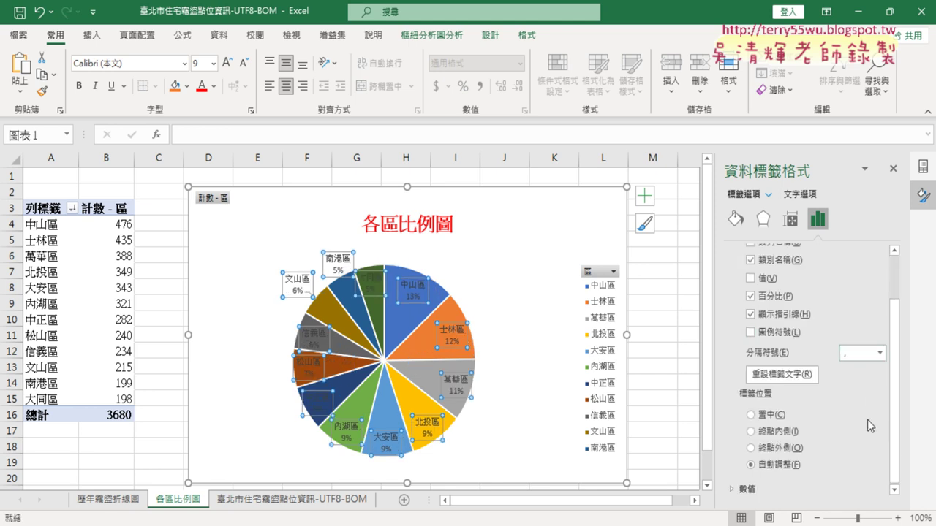
pyautogui.click(795, 449)
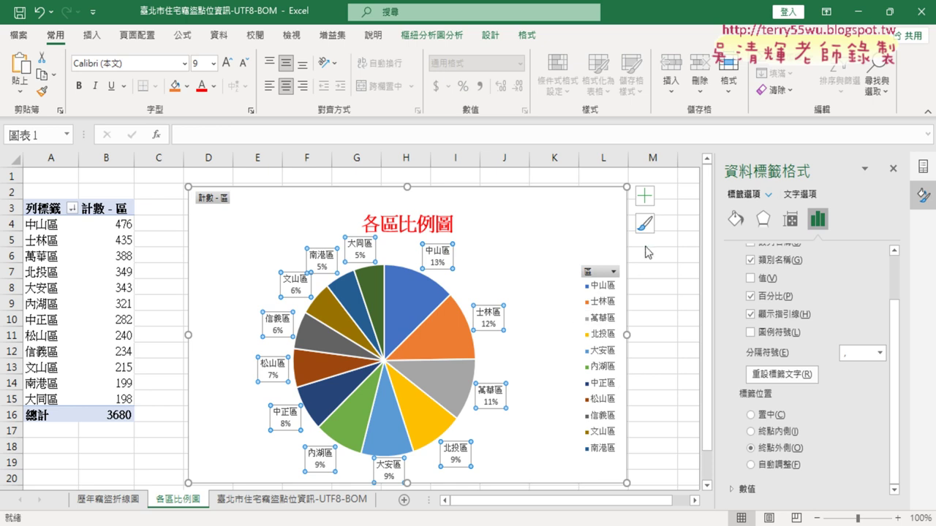
pyautogui.click(645, 198)
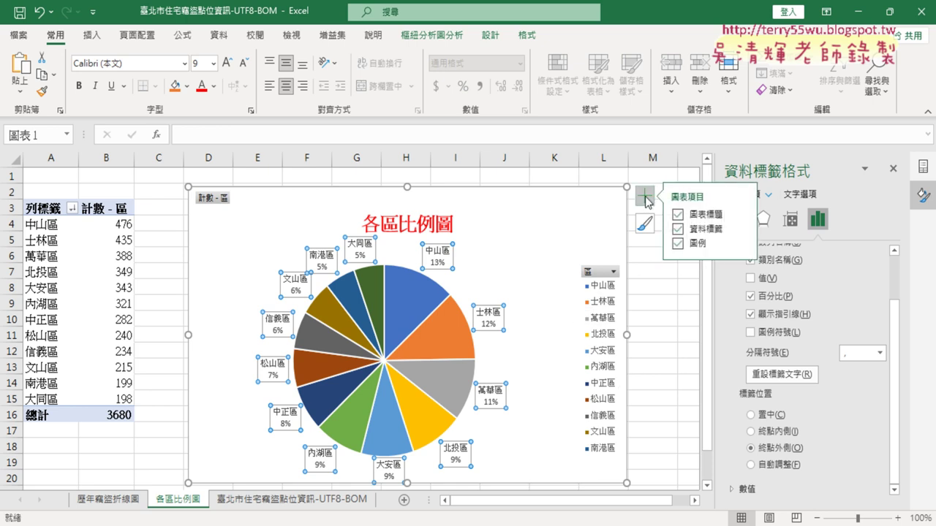
# Turn off the pie chart's legend, leaving only the title and outside name-and-percentage labels.
pyautogui.click(679, 245)
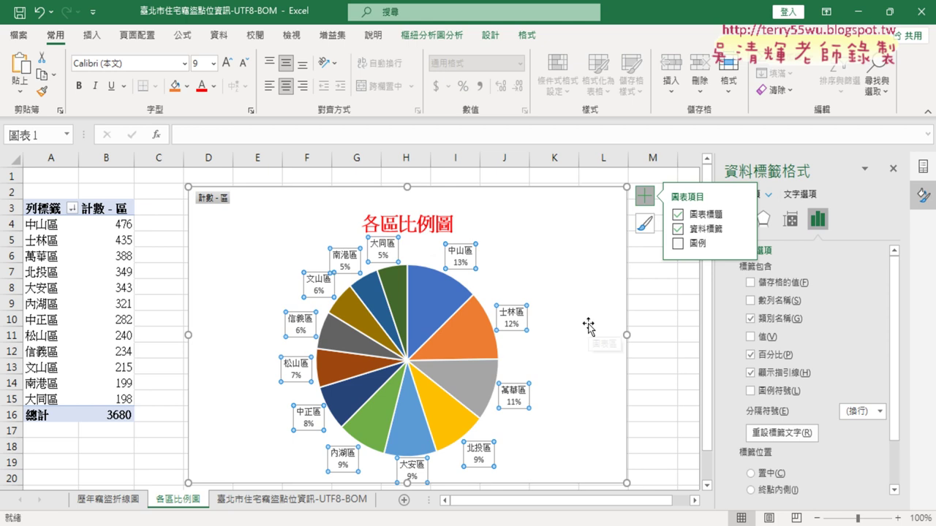
pyautogui.click(589, 326)
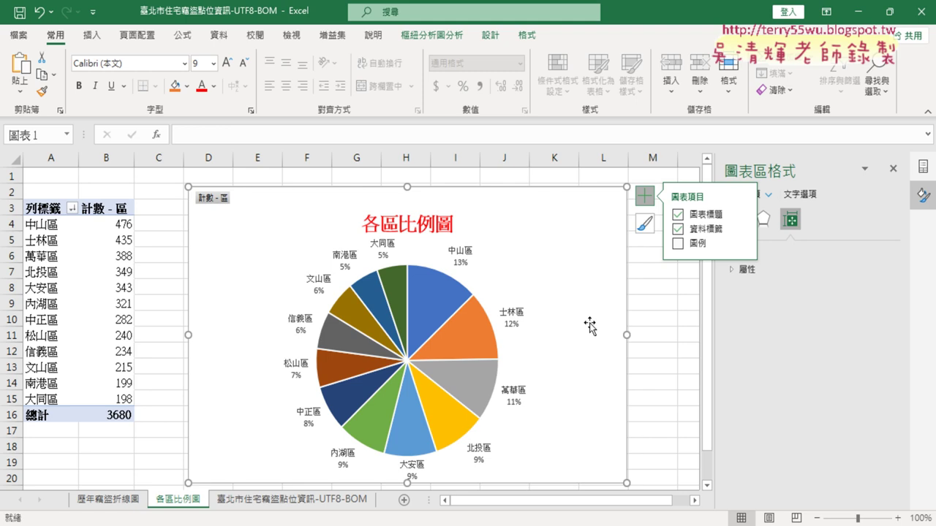
# Explode the 中山區 slice about 7% out from the rest of the pie.
pyautogui.click(423, 314)
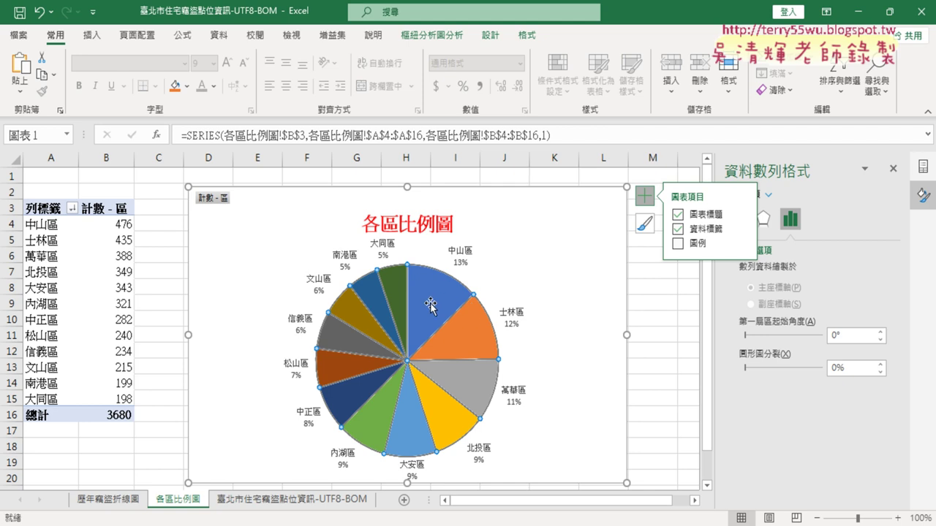
pyautogui.click(433, 303)
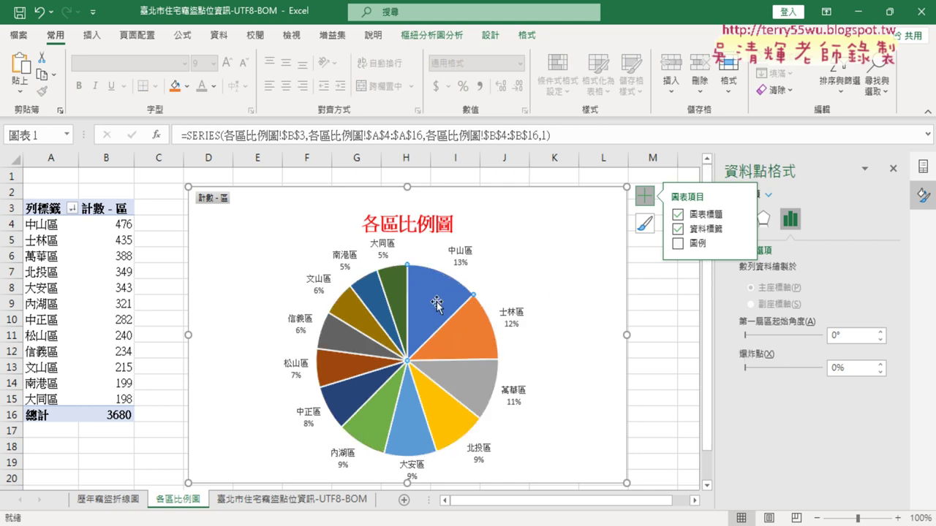
pyautogui.moveTo(433, 303); pyautogui.dragTo(436, 289)
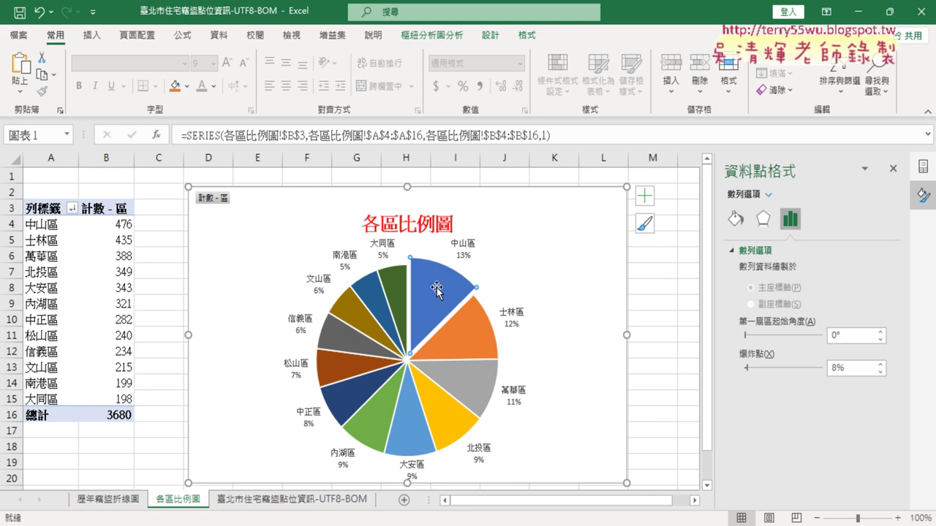
pyautogui.click(665, 368)
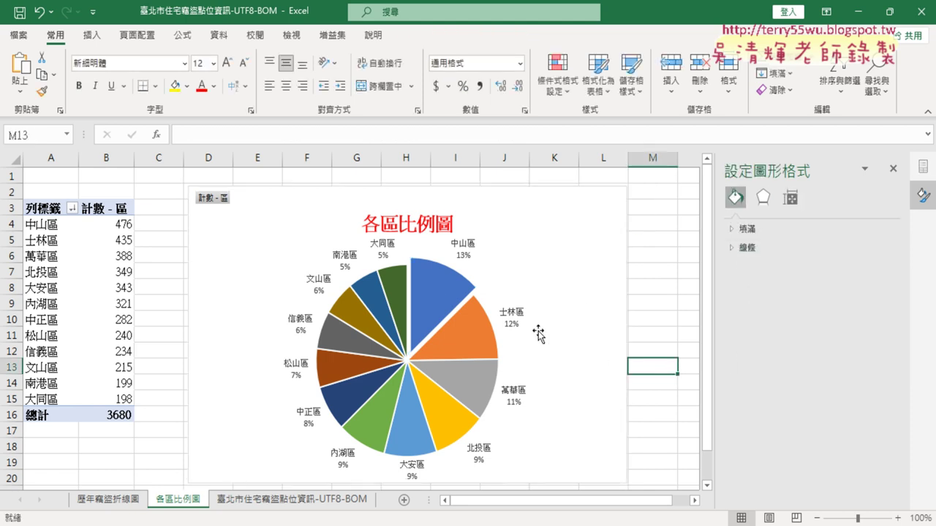
pyautogui.click(448, 342)
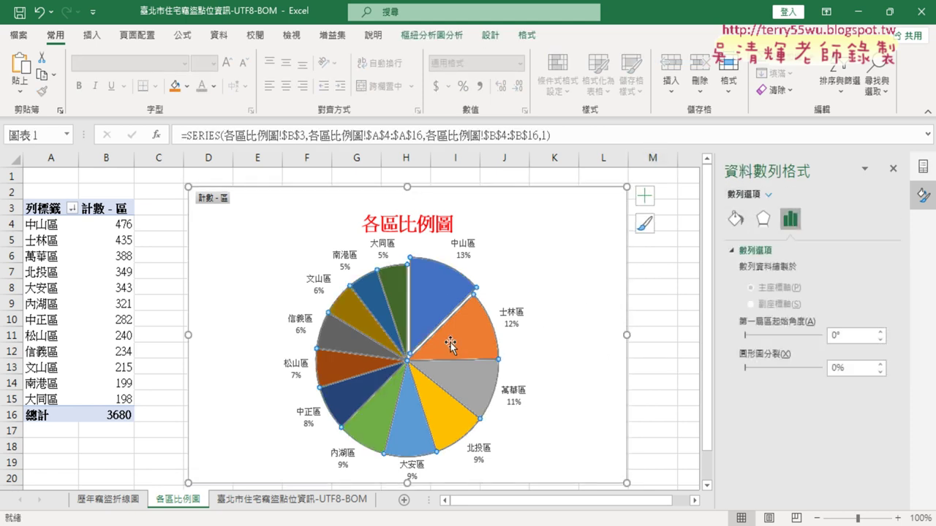
pyautogui.click(432, 296)
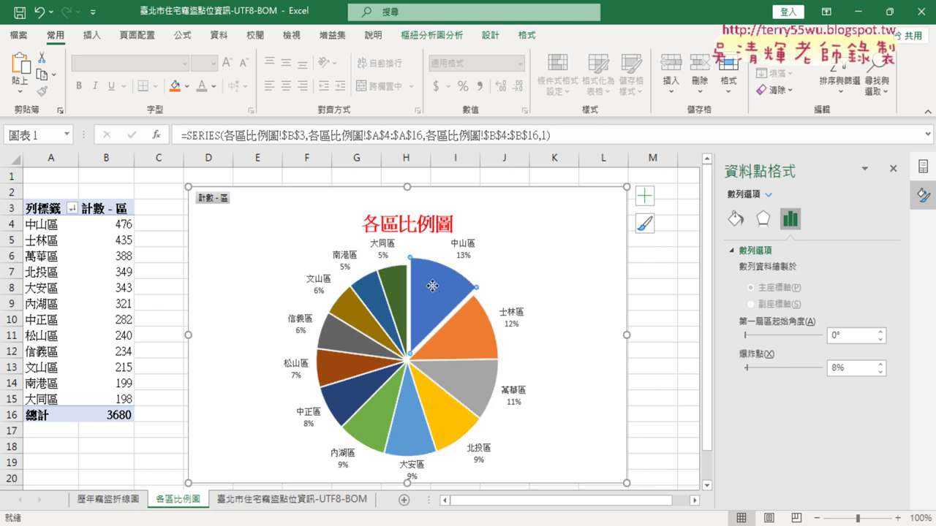
pyautogui.moveTo(432, 286); pyautogui.dragTo(414, 328)
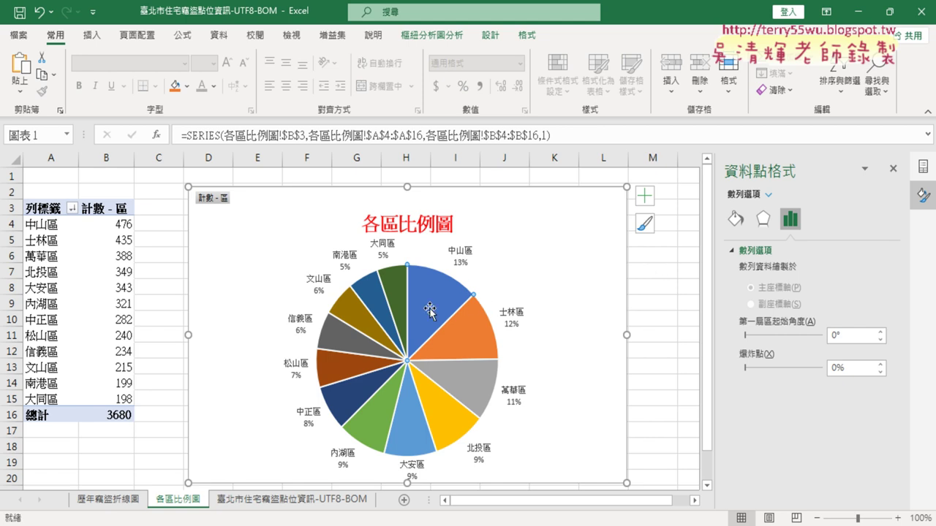
pyautogui.moveTo(433, 310); pyautogui.dragTo(432, 303)
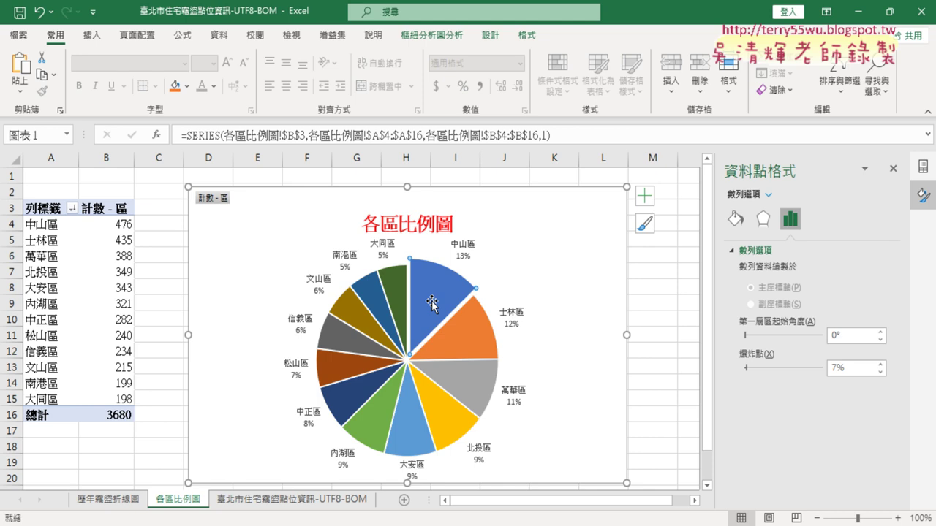
pyautogui.click(542, 299)
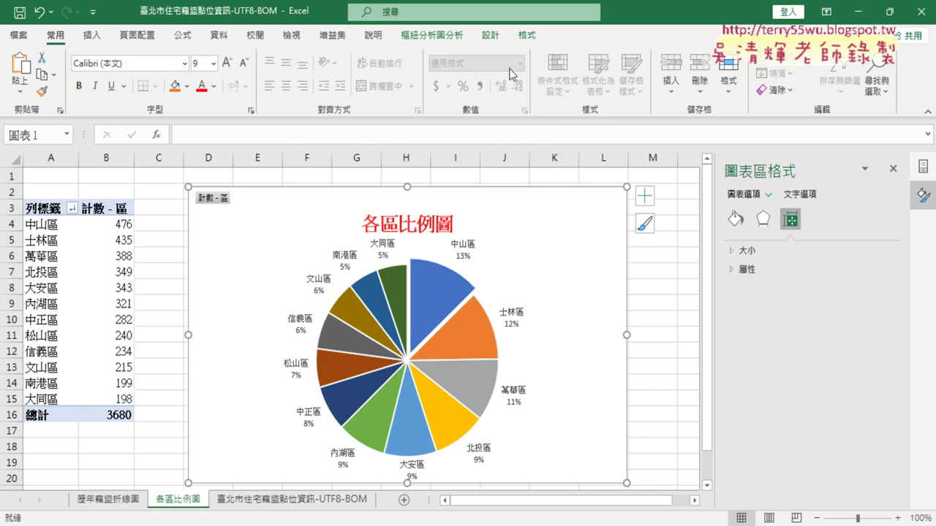
pyautogui.click(488, 40)
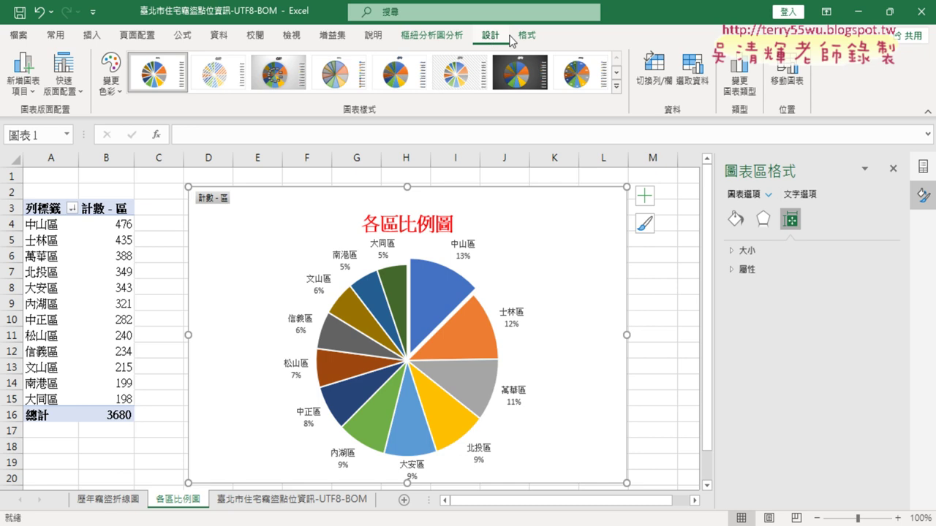
pyautogui.click(740, 82)
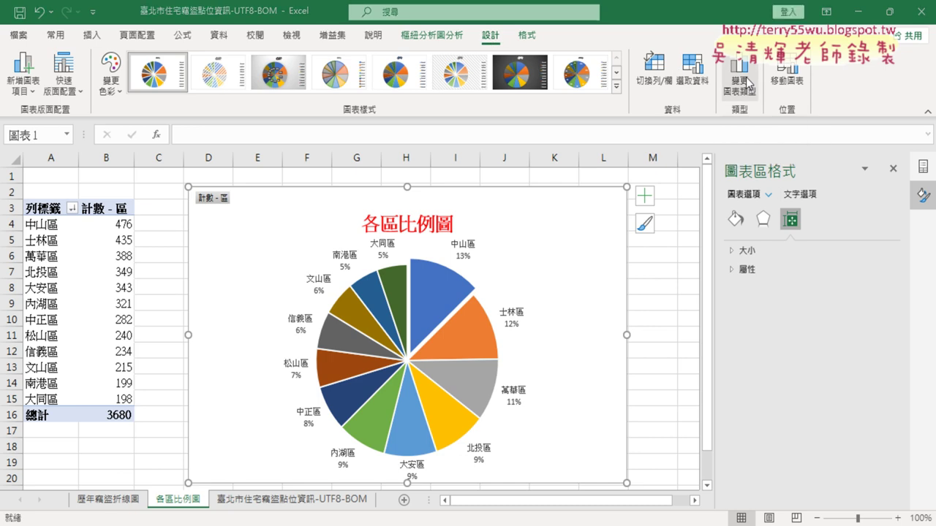
pyautogui.click(430, 117)
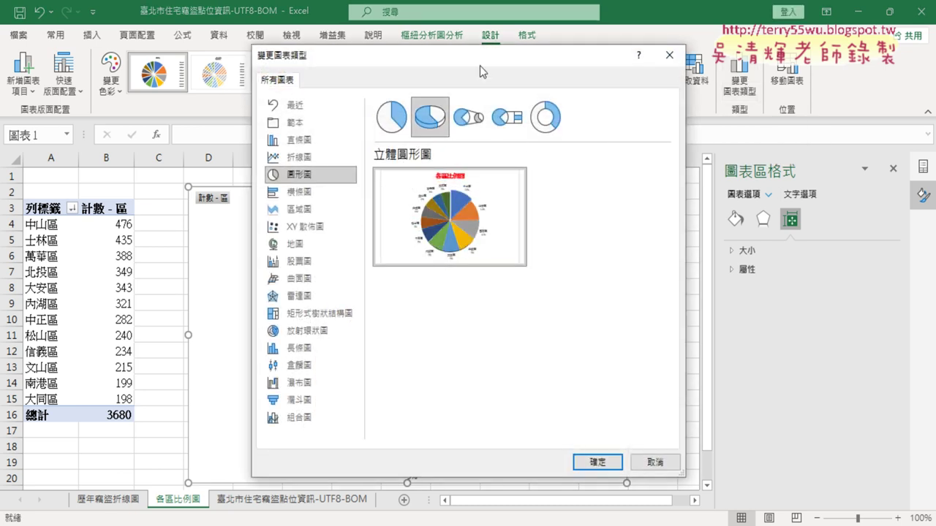
pyautogui.moveTo(482, 65); pyautogui.dragTo(741, 63)
pyautogui.moveTo(734, 229)
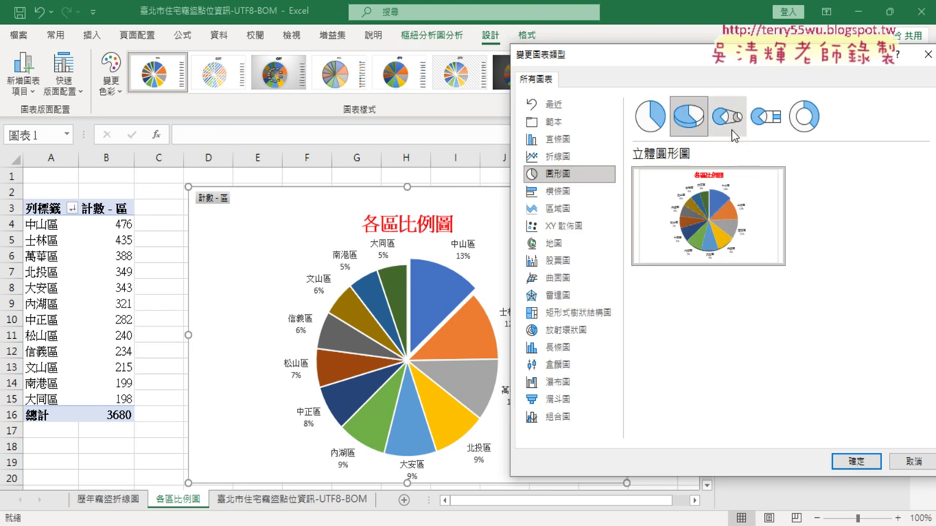
pyautogui.click(734, 134)
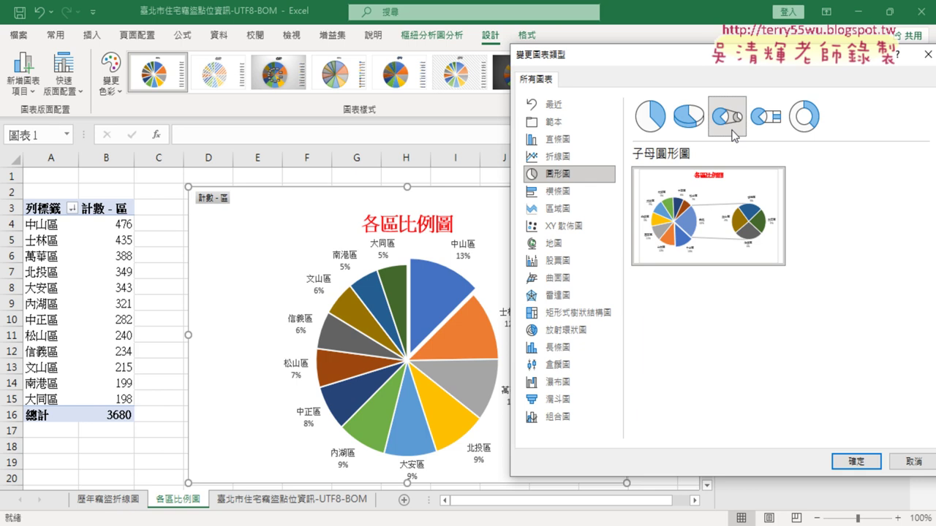
pyautogui.moveTo(816, 60); pyautogui.dragTo(520, 76)
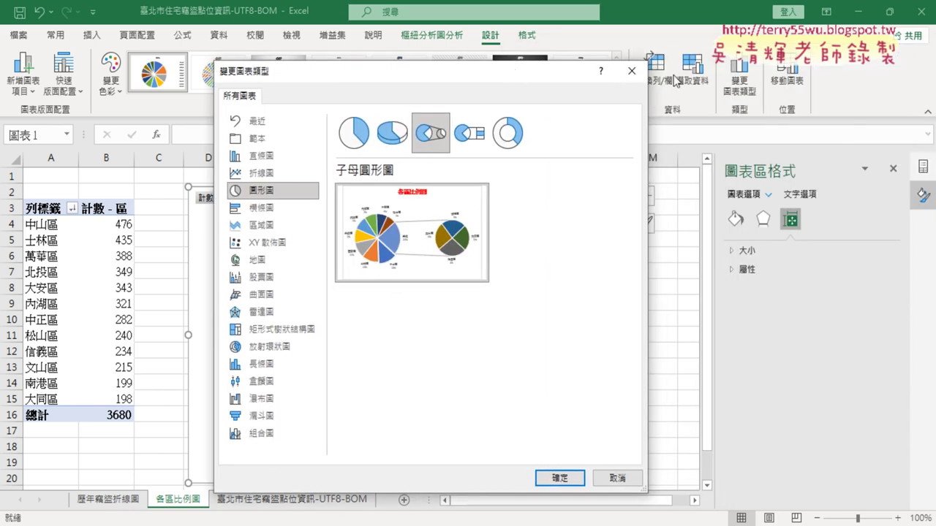
pyautogui.click(630, 71)
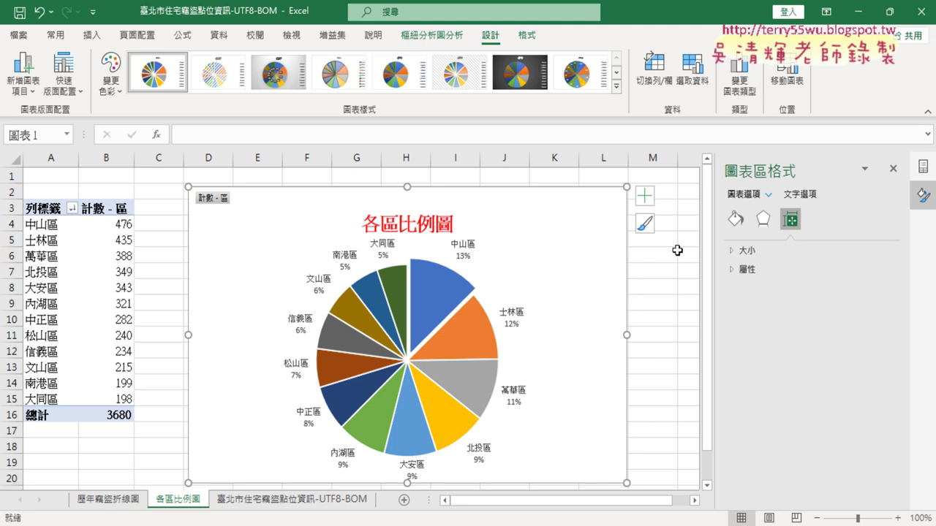
# Close the 圖表區格式 pane and select cell C12 to deselect the chart.
pyautogui.click(892, 169)
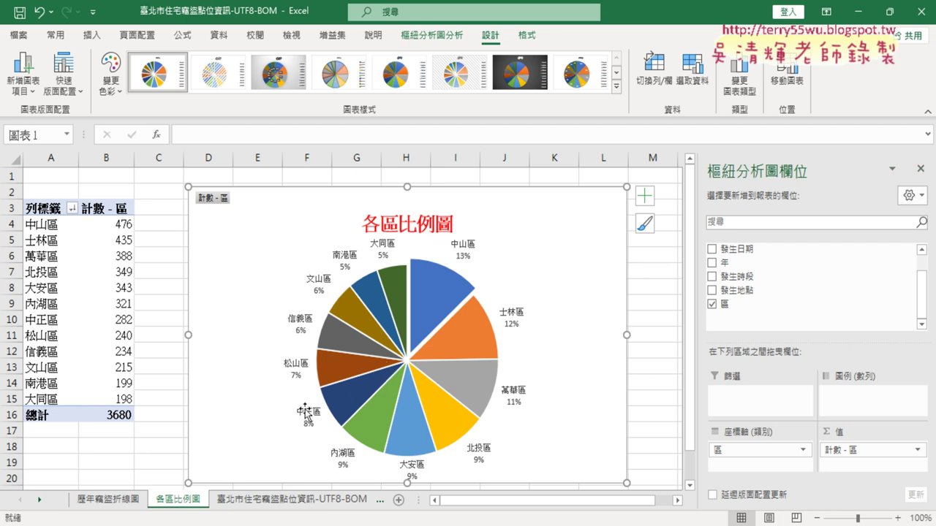
pyautogui.click(161, 356)
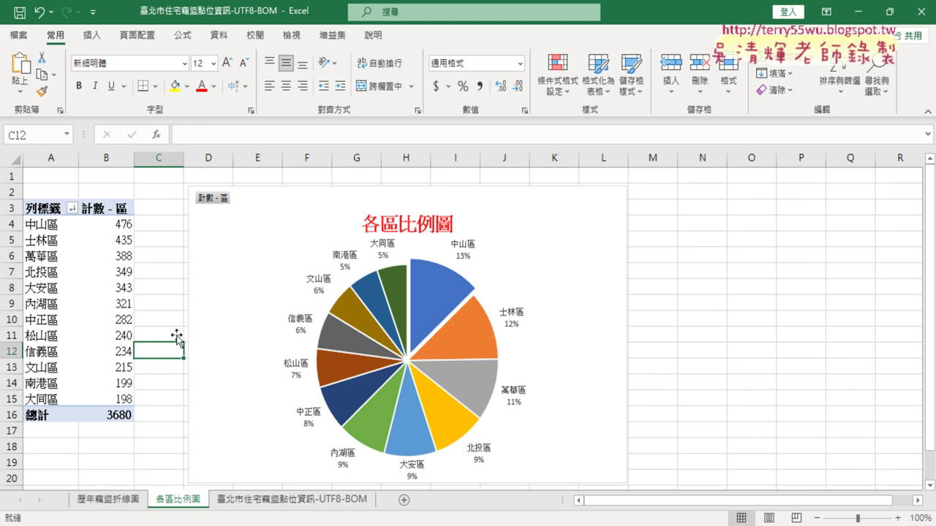
# Go to the 臺北市住宅竊盜點位資訊-UTF8-BOM sheet and review the 發生地點 addresses in column F.
pyautogui.click(271, 500)
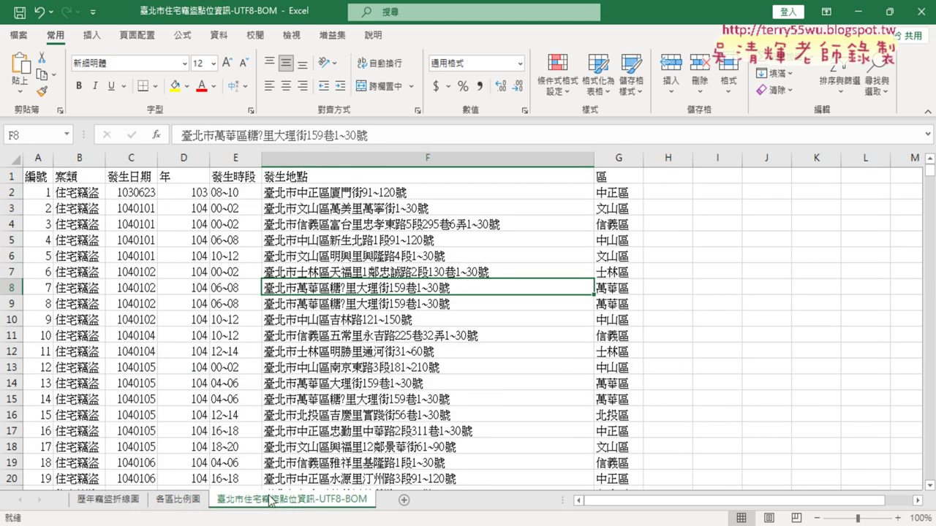
pyautogui.click(387, 154)
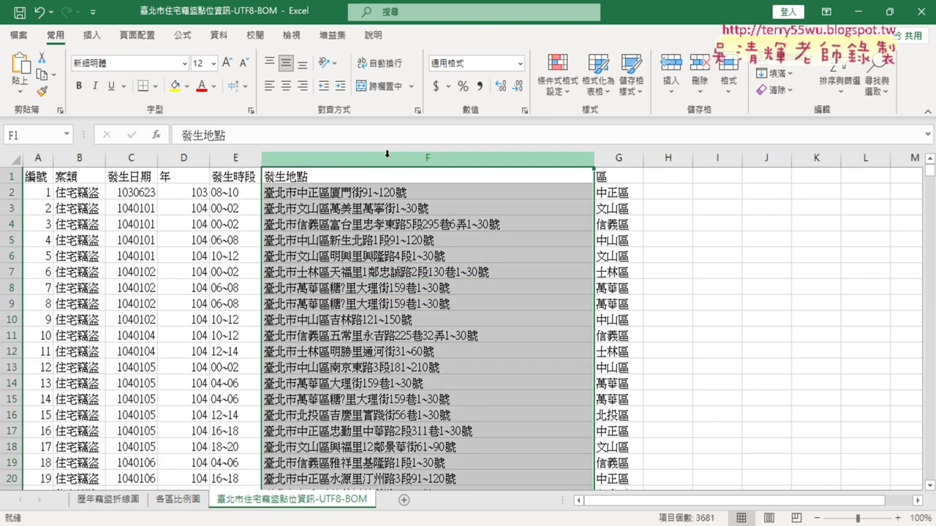
pyautogui.click(356, 195)
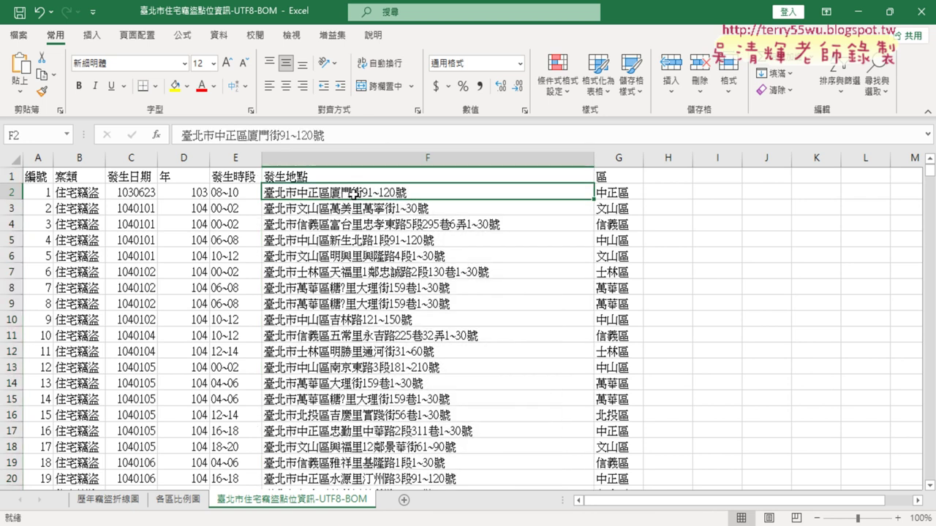
pyautogui.click(406, 226)
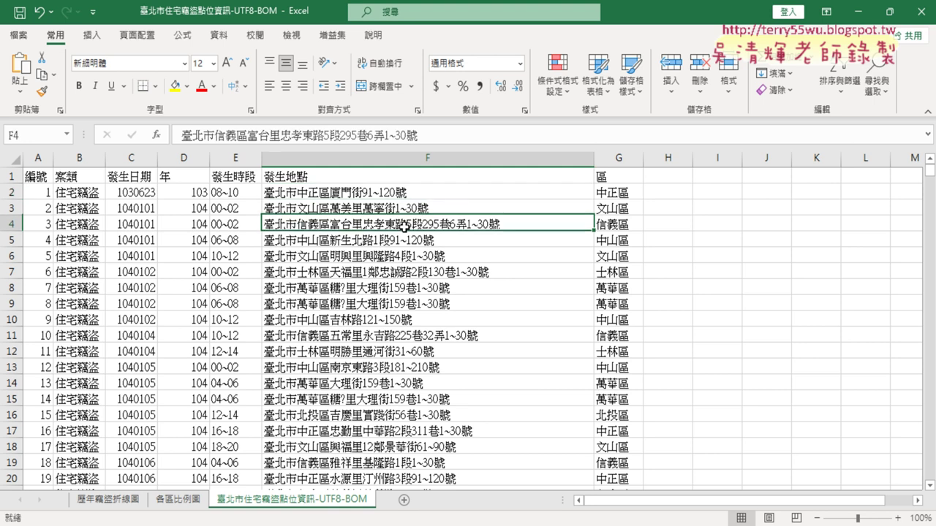
pyautogui.scroll(-1, 413, 327)
pyautogui.scroll(-1, 395, 366)
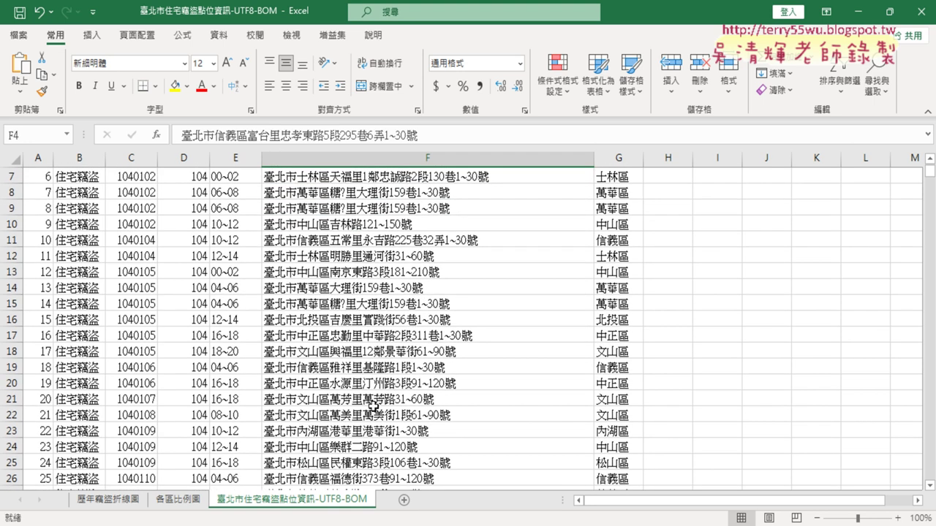
pyautogui.scroll(2, 376, 400)
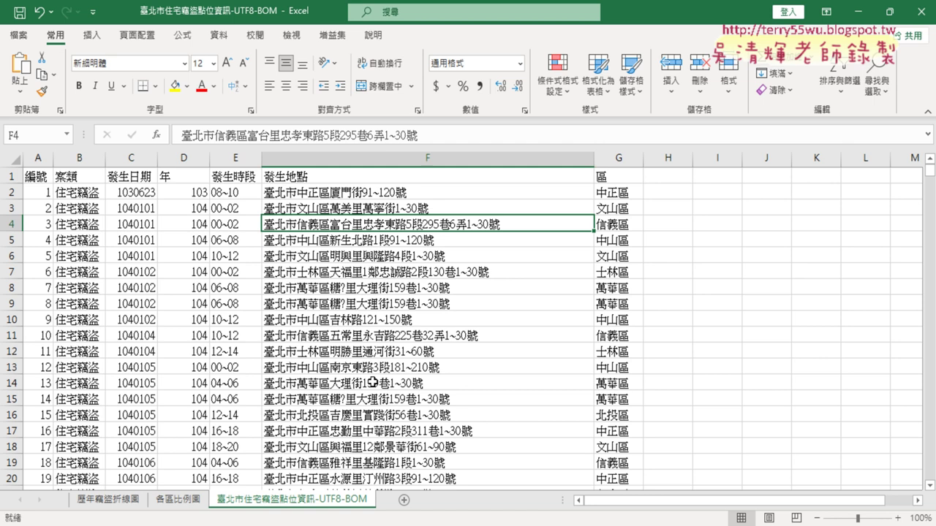
# Enter the heading 路街道 in cell H1, fixing the IME conversion of its characters.
pyautogui.click(666, 174)
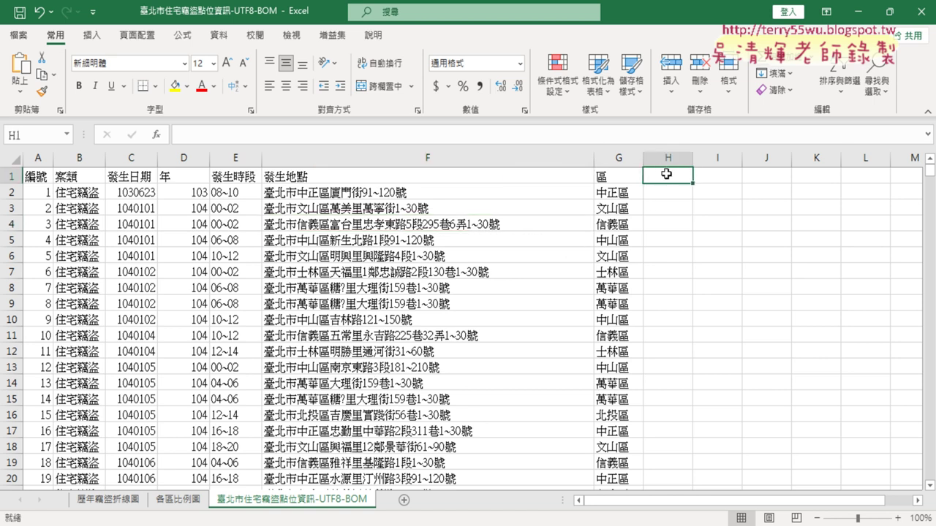
pyautogui.write('錄')
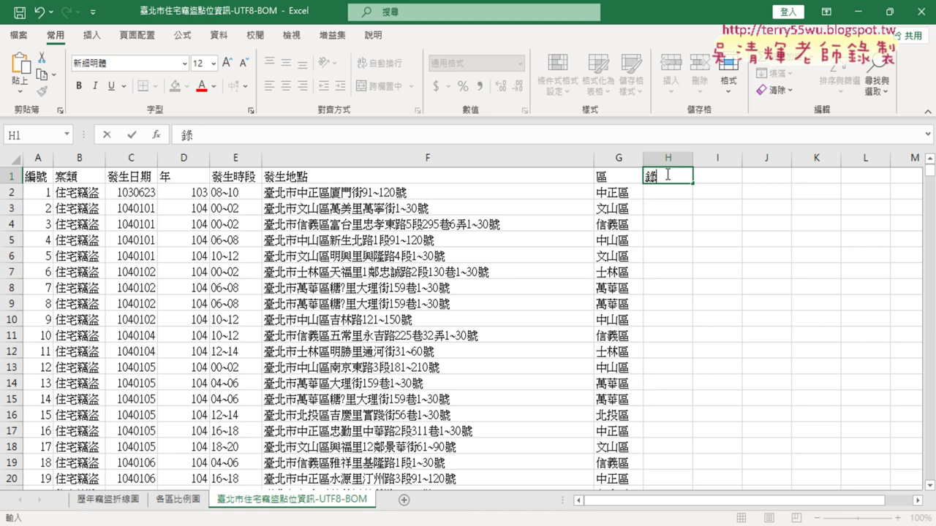
pyautogui.write('接')
pyautogui.write('到')
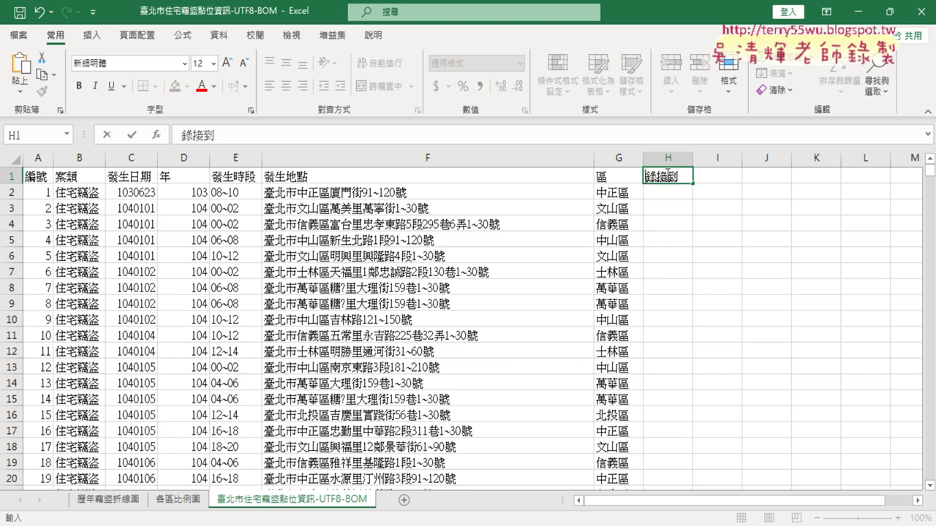
pyautogui.press('Home')
pyautogui.press('Down')
pyautogui.press('1')
pyautogui.press('Down')
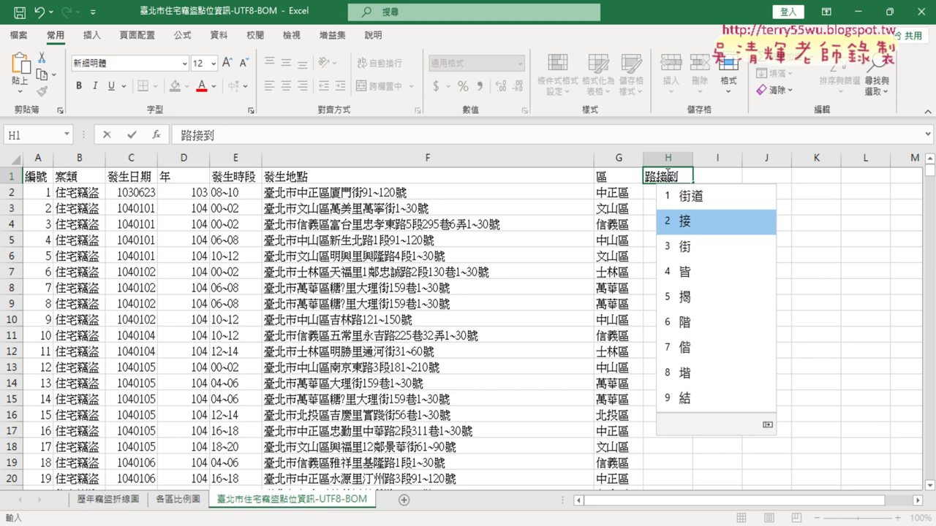
pyautogui.press('1')
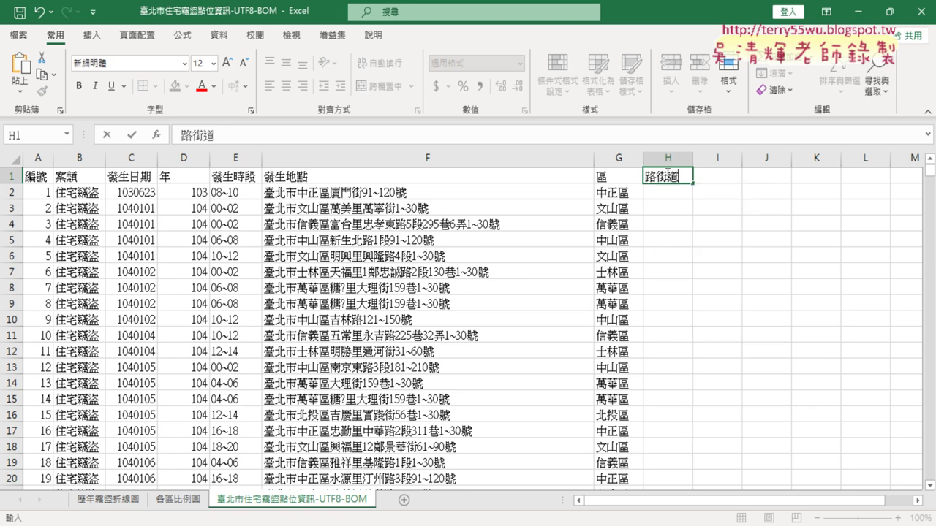
pyautogui.press('Return')
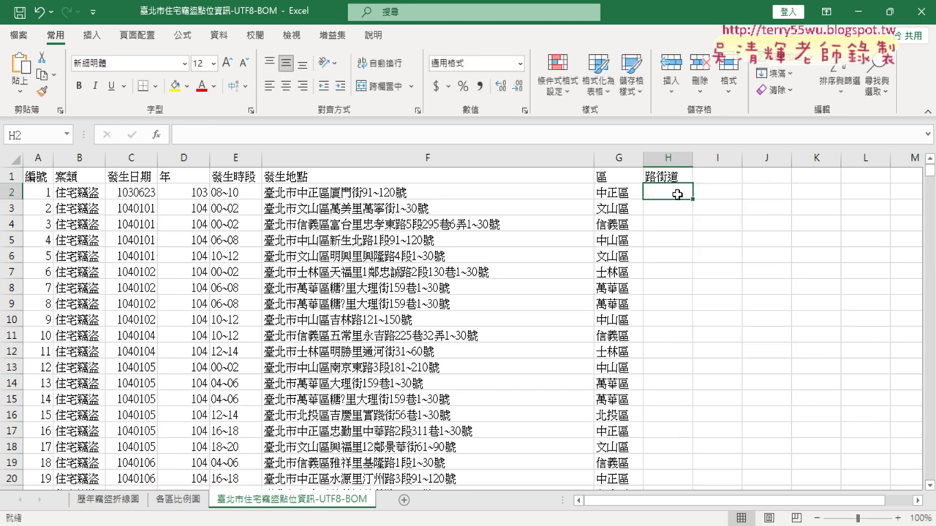
pyautogui.click(363, 194)
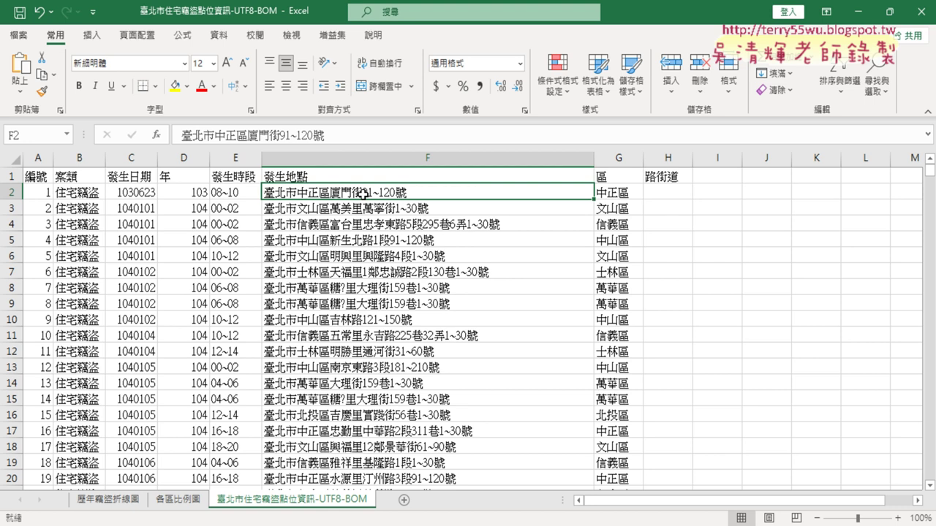
pyautogui.click(355, 161)
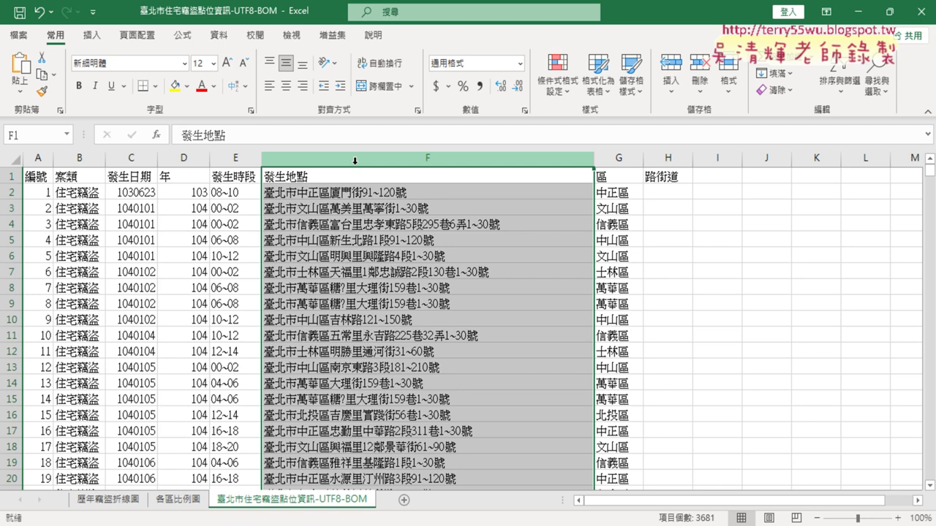
pyautogui.doubleClick(383, 272)
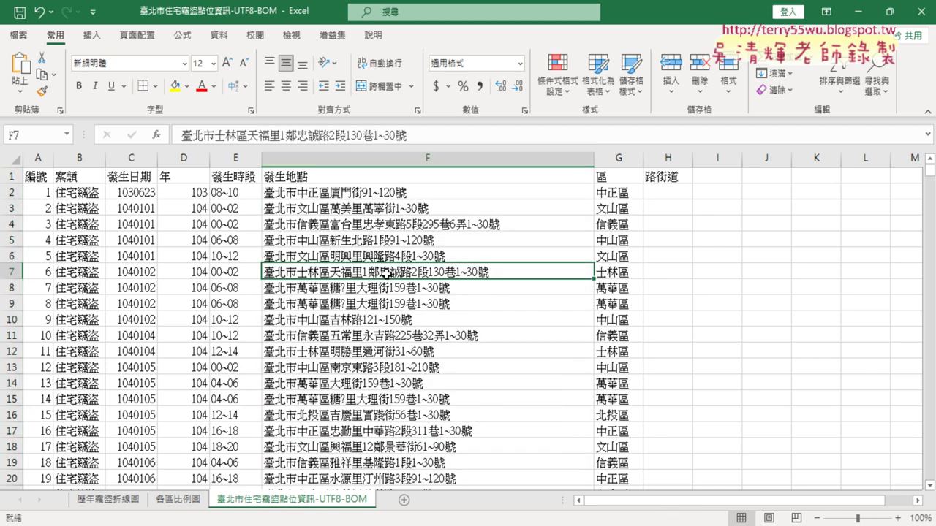
pyautogui.doubleClick(377, 272)
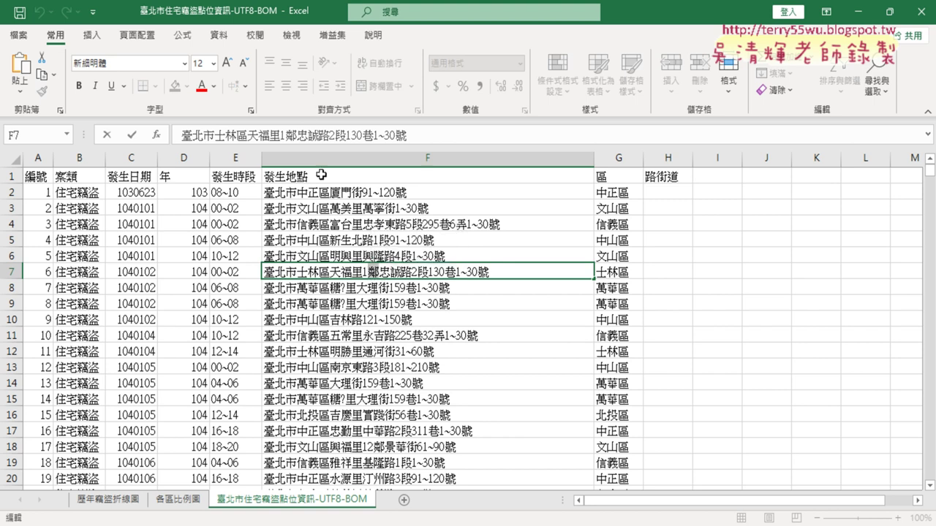
pyautogui.doubleClick(354, 286)
pyautogui.doubleClick(354, 287)
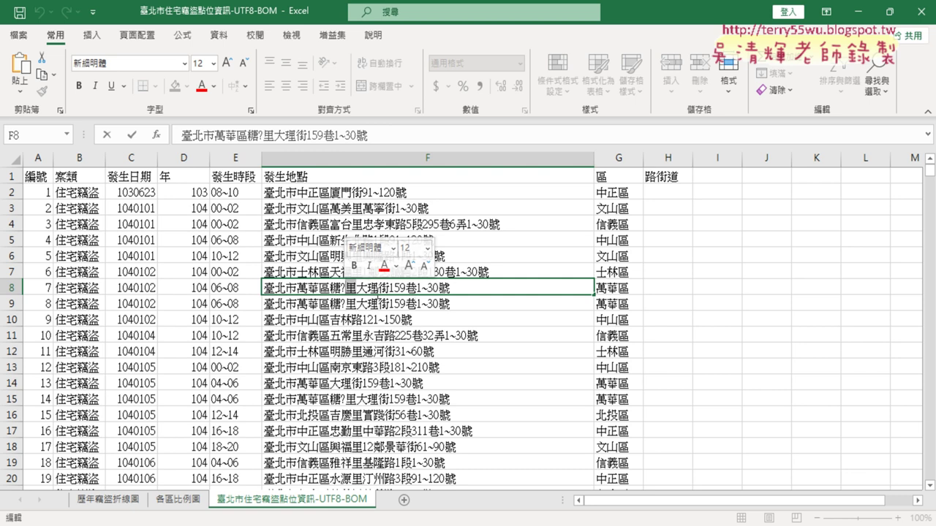
pyautogui.moveTo(389, 288); pyautogui.dragTo(356, 287)
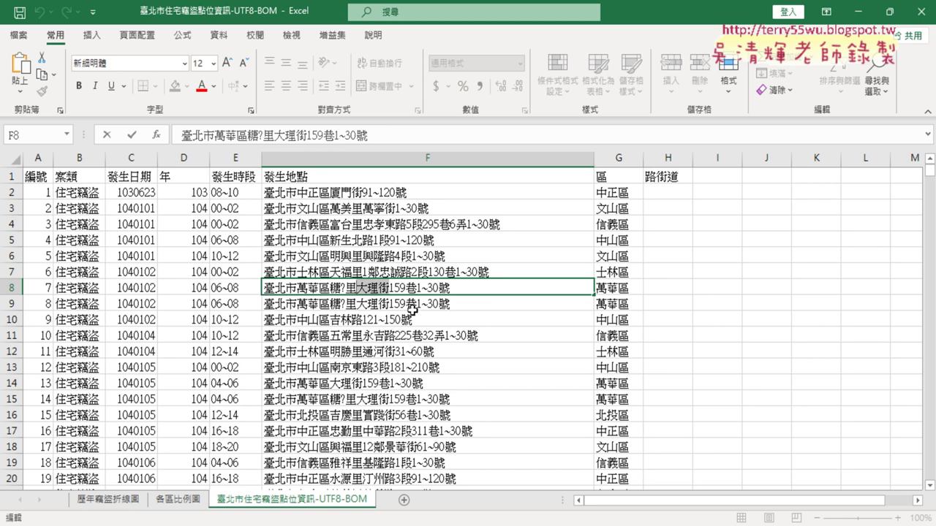
pyautogui.doubleClick(376, 271)
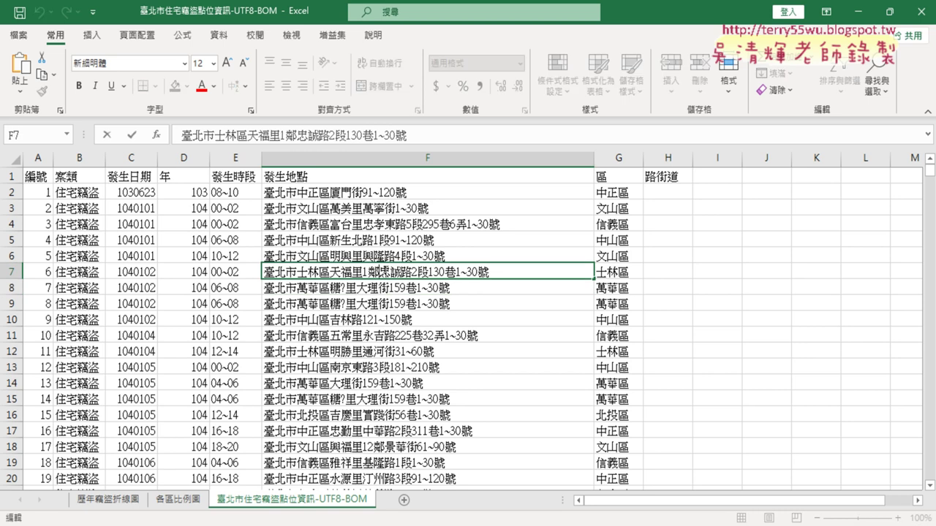
pyautogui.moveTo(370, 272); pyautogui.dragTo(379, 272)
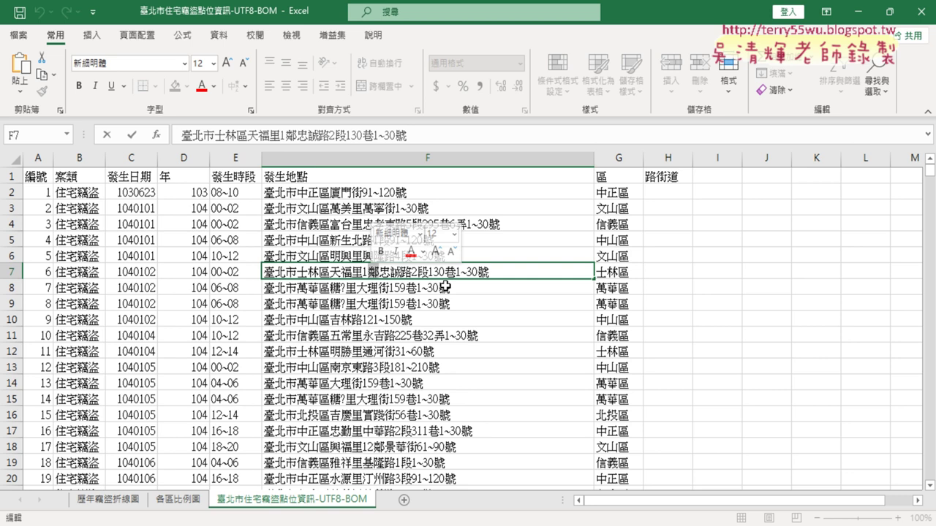
pyautogui.click(411, 272)
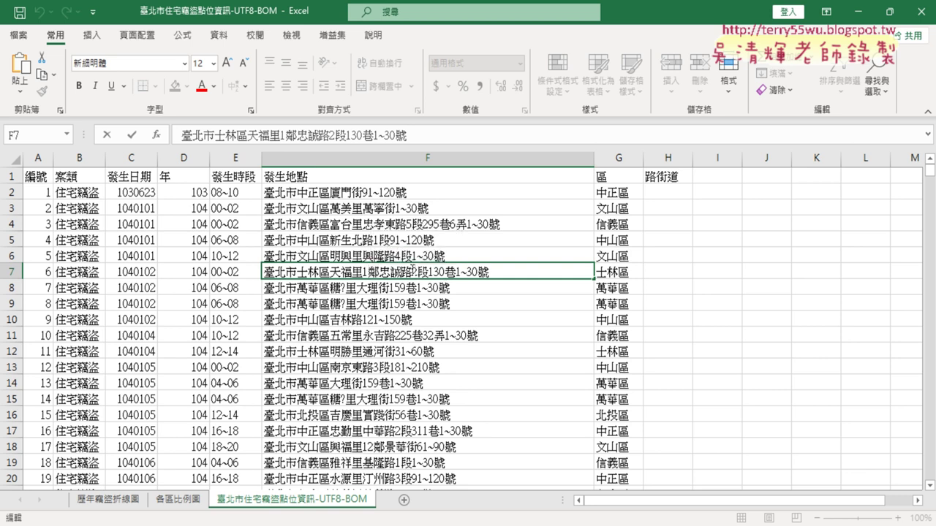
pyautogui.doubleClick(407, 272)
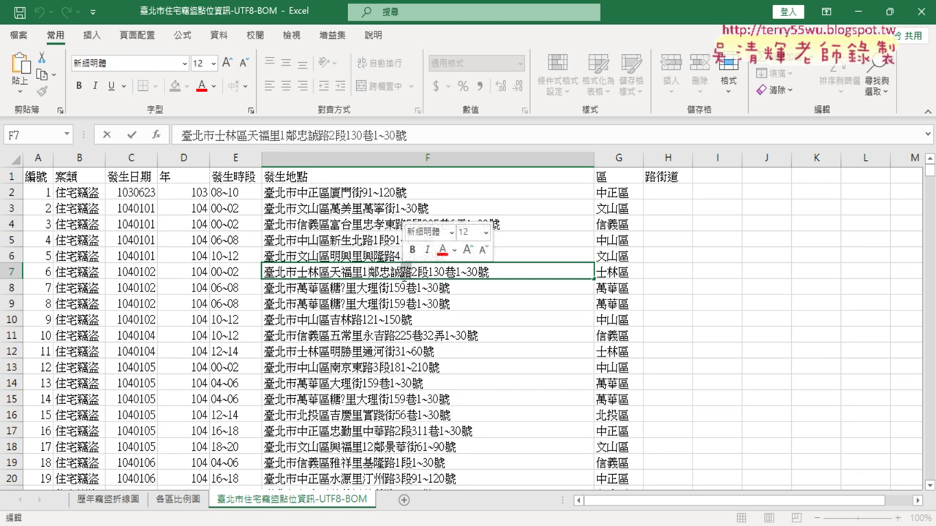
pyautogui.doubleClick(374, 271)
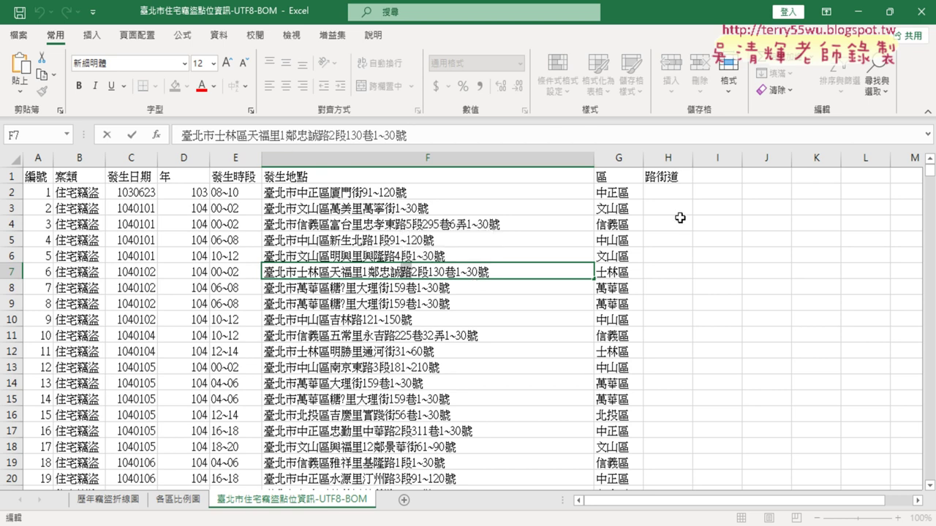
# Copy the street name 廈門街 from F2's address into cell H2.
pyautogui.click(674, 273)
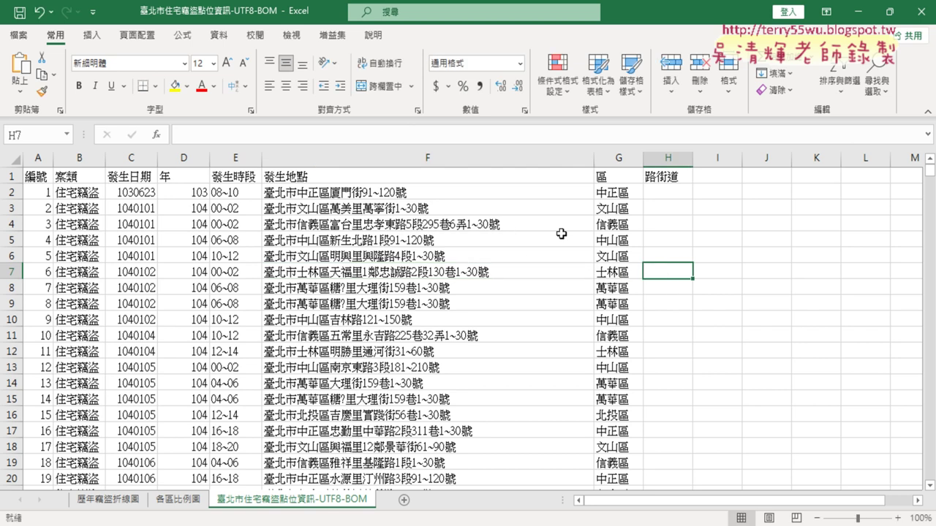
pyautogui.click(333, 192)
pyautogui.doubleClick(330, 192)
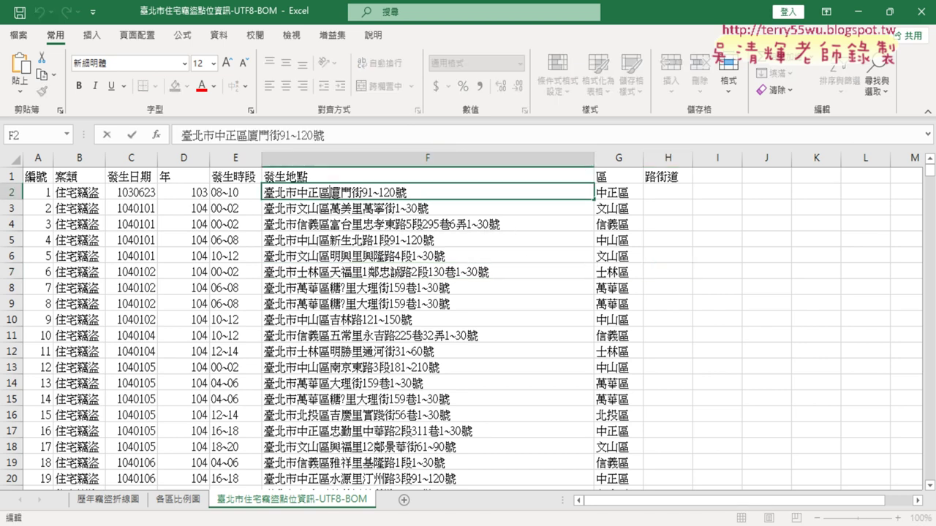
pyautogui.moveTo(330, 193); pyautogui.dragTo(361, 192)
pyautogui.hotkey('ctrl', 'c')
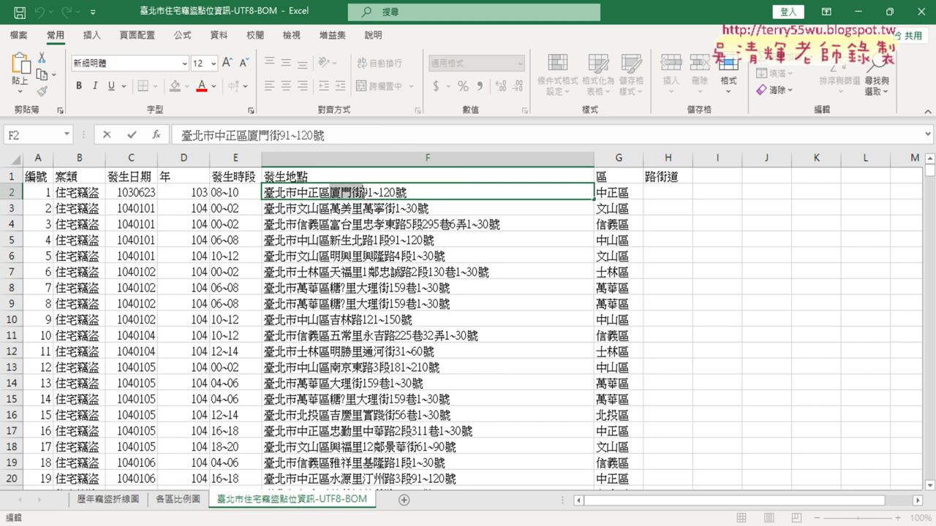
pyautogui.click(680, 192)
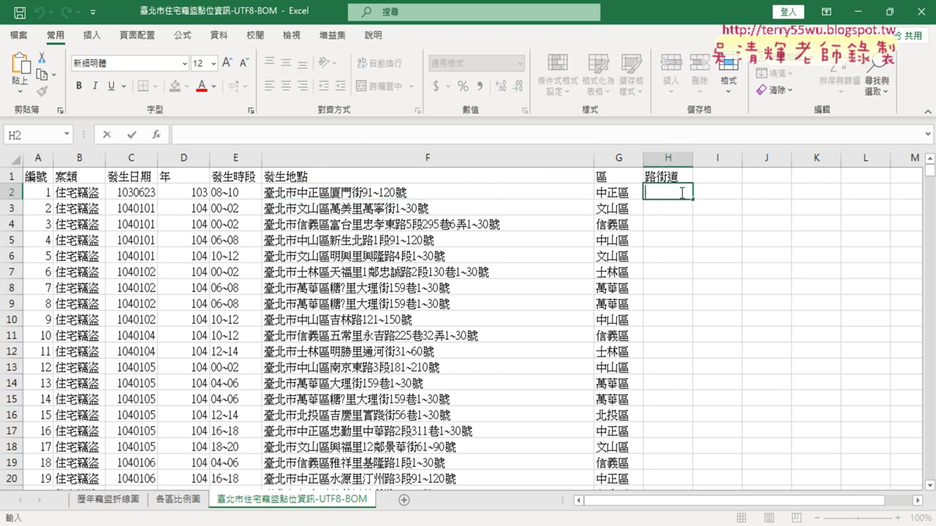
pyautogui.hotkey('ctrl', 'v')
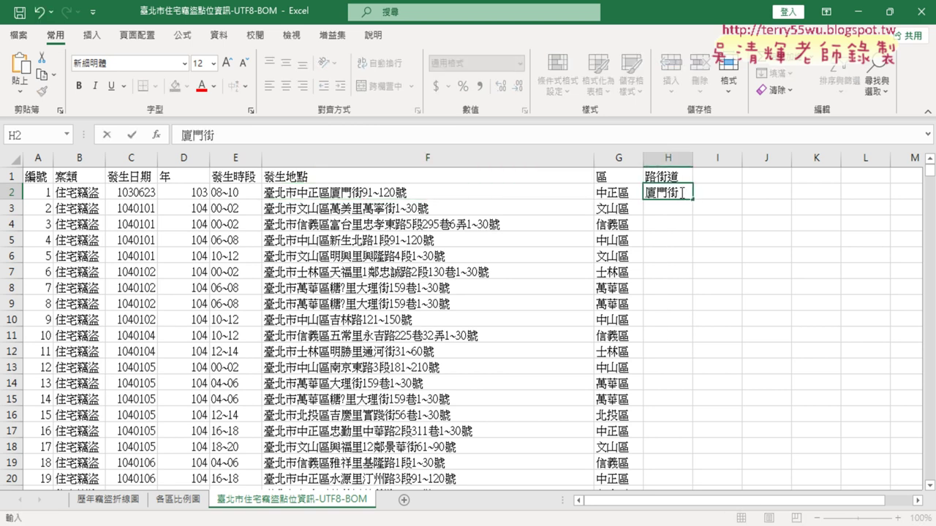
pyautogui.click(382, 212)
# Check the address column's extent and highlight the next street name, 萬寧街, in F3.
pyautogui.hotkey('ctrl', 'Down')
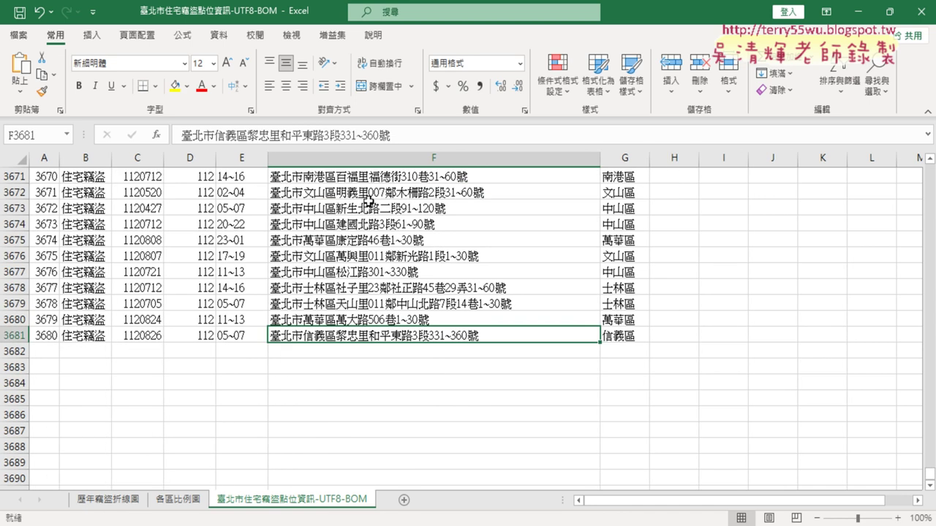
pyautogui.hotkey('ctrl', 'Up')
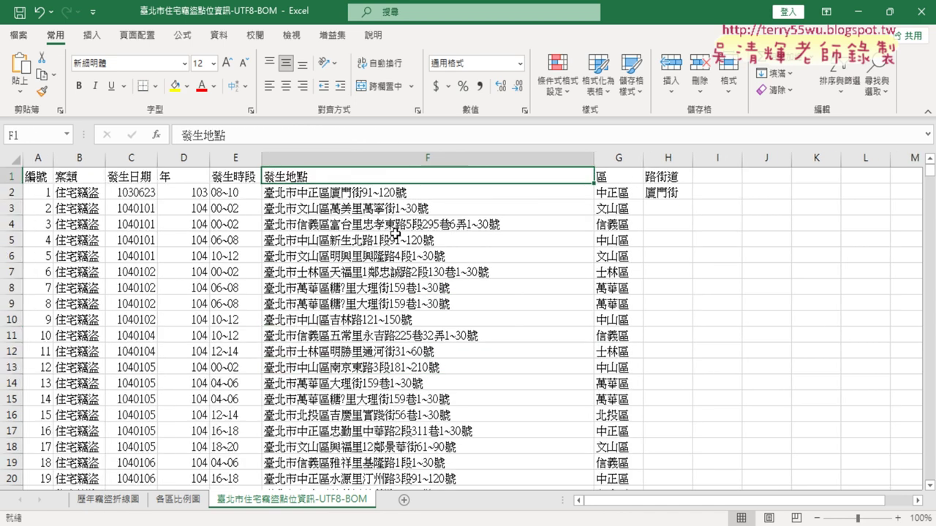
pyautogui.doubleClick(377, 207)
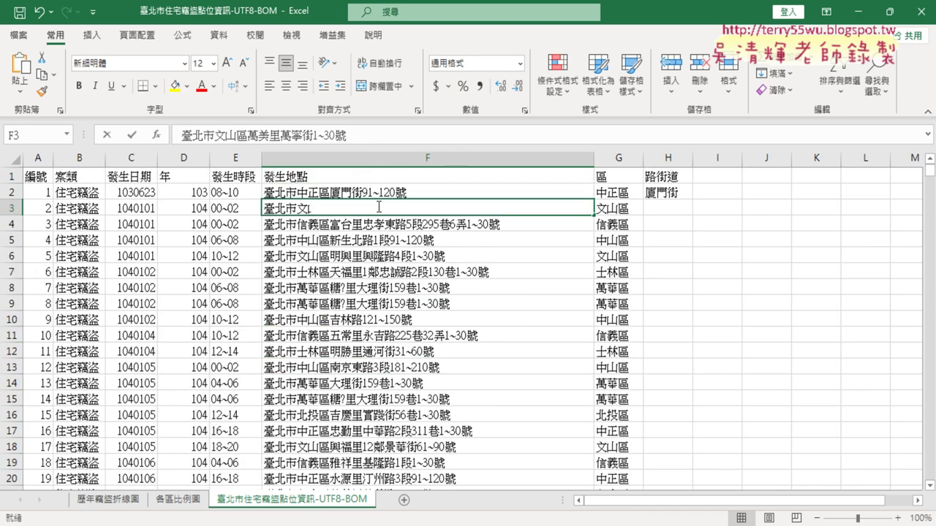
pyautogui.moveTo(382, 208); pyautogui.dragTo(395, 209)
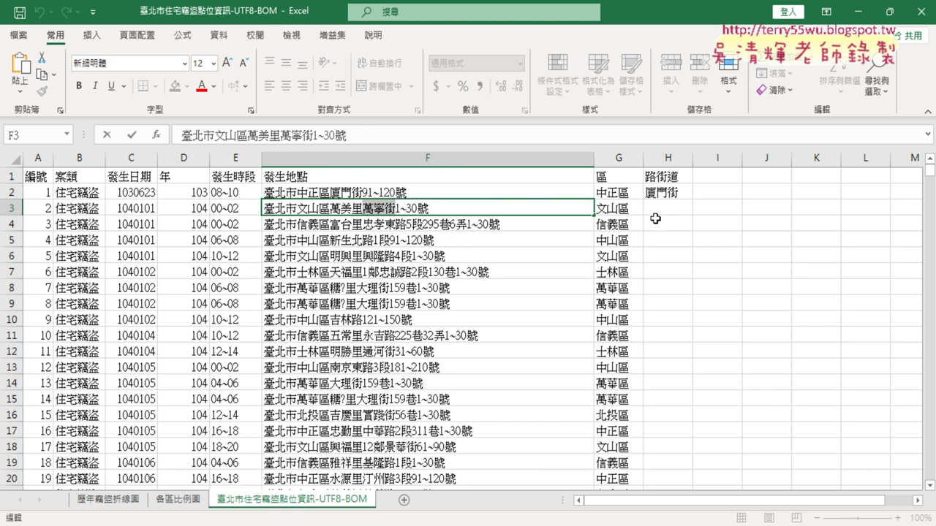
pyautogui.click(458, 176)
pyautogui.hotkey('ctrl', 'Down')
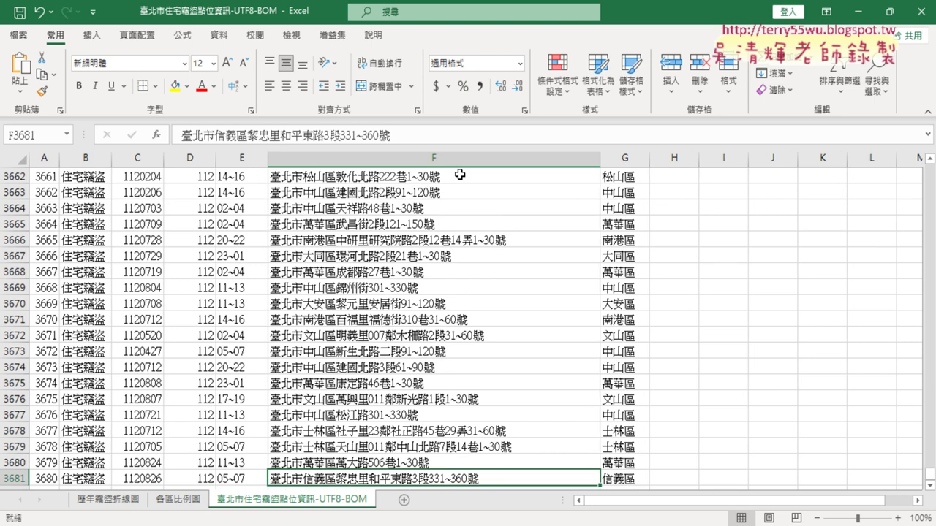
# Jump back to the top of the address column, then go to the 各區比例圖 chart sheet.
pyautogui.hotkey('ctrl', 'Up')
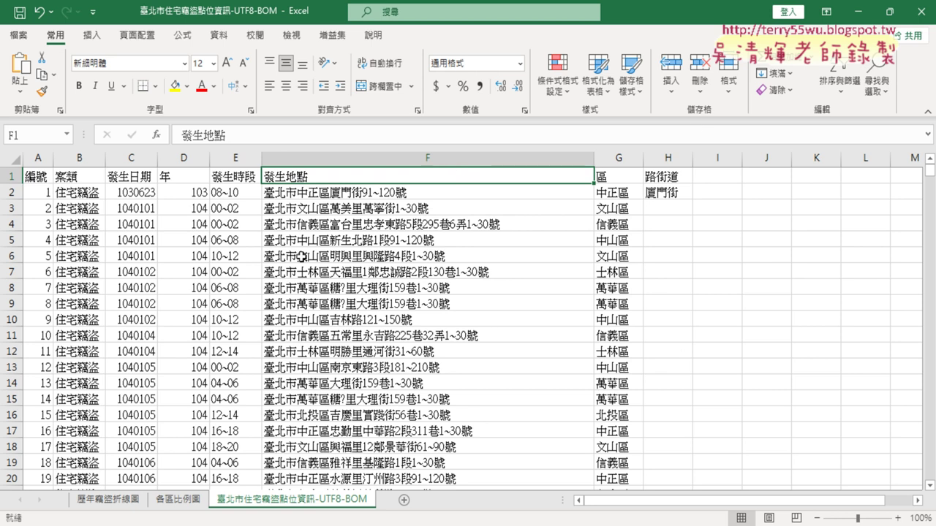
pyautogui.click(192, 501)
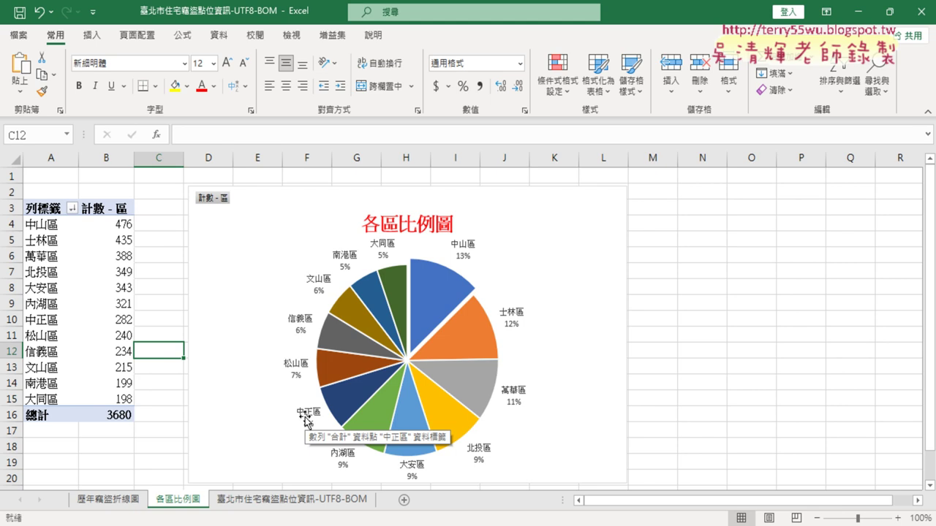
# Narrow the pie chart so it ends near column I, then review its data label and legend options.
pyautogui.click(612, 202)
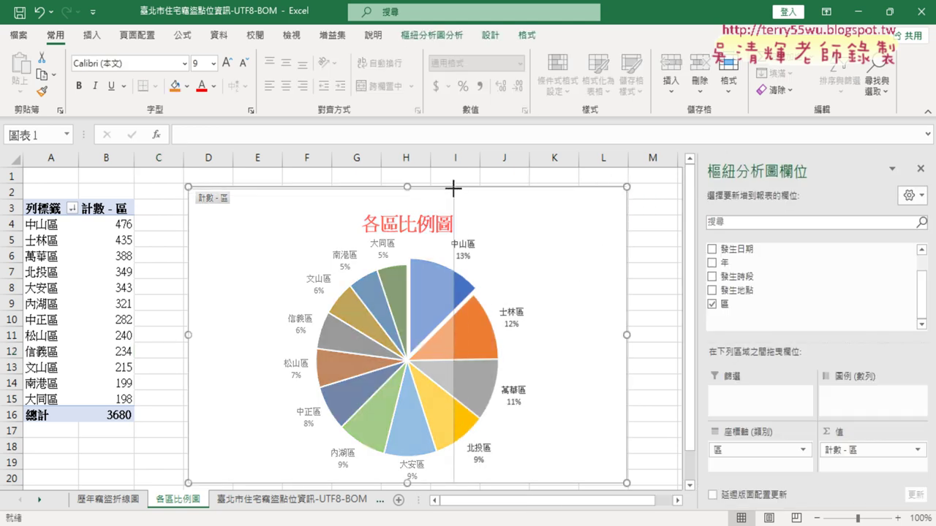
pyautogui.moveTo(627, 187); pyautogui.dragTo(453, 190)
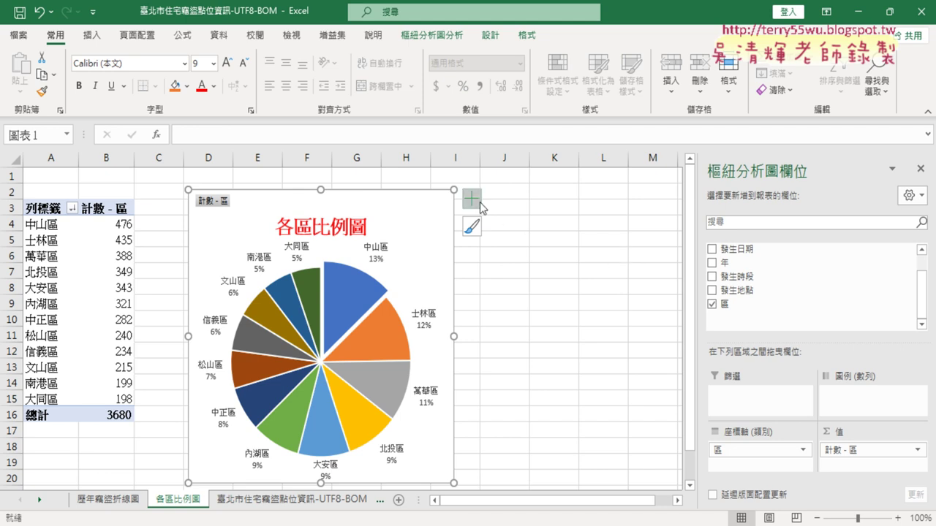
pyautogui.click(476, 201)
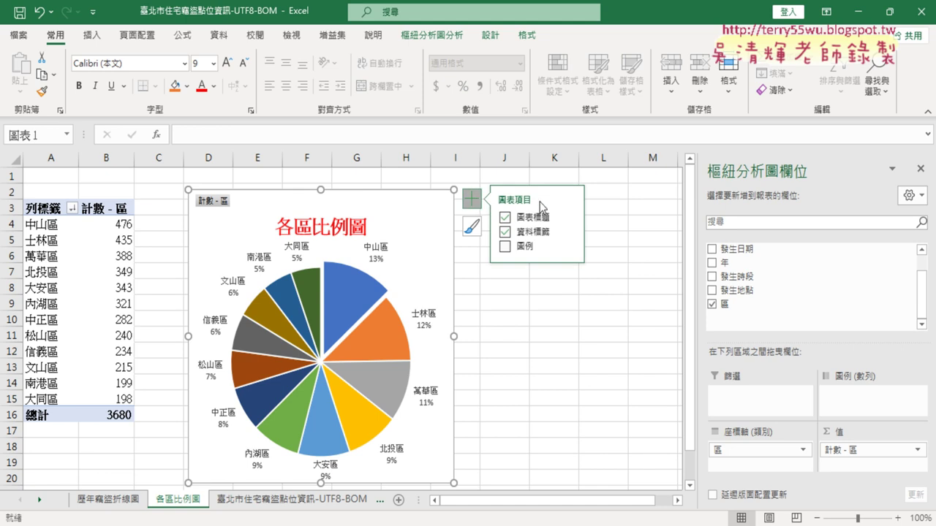
pyautogui.click(571, 232)
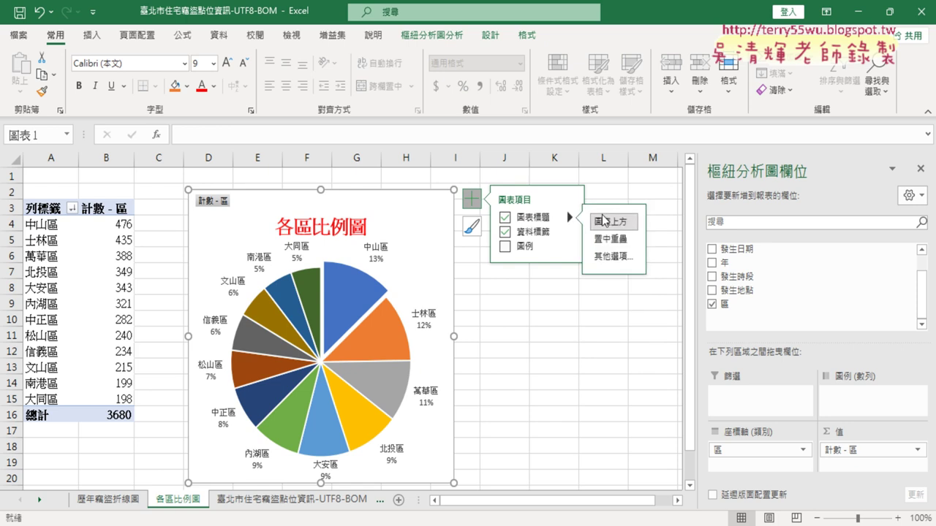
pyautogui.click(568, 246)
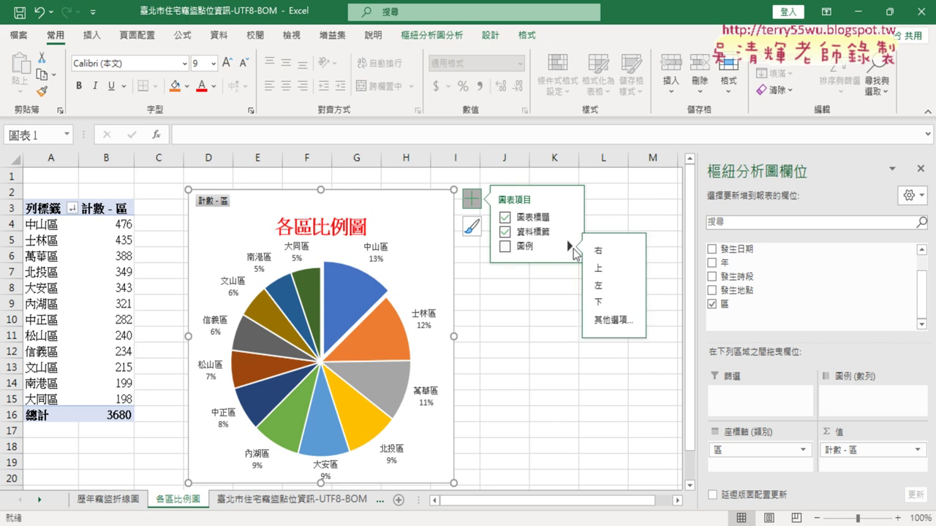